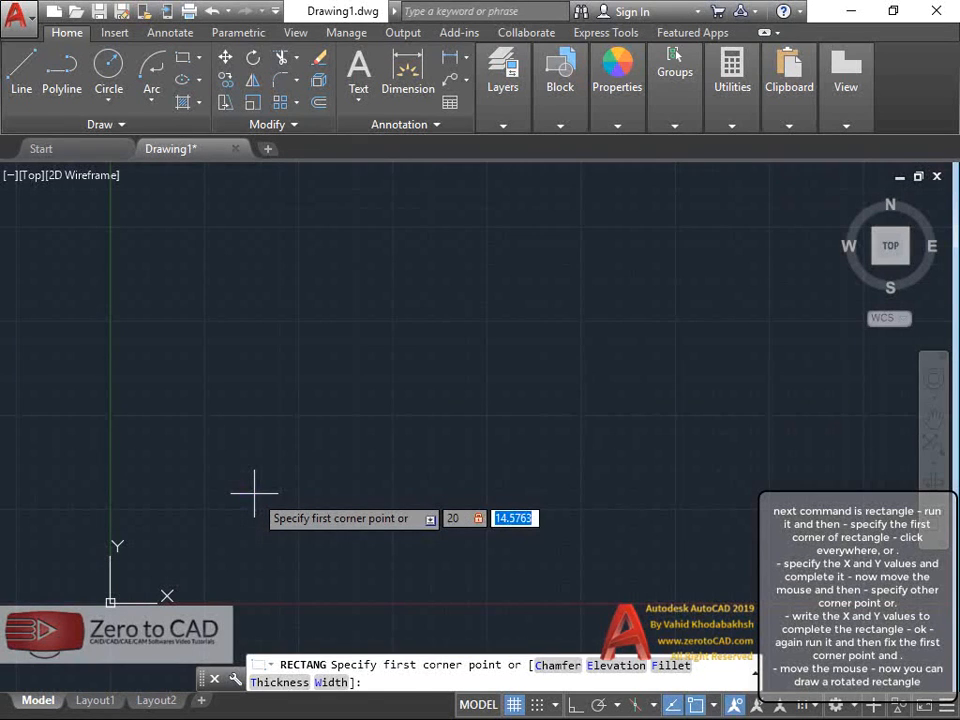
- Draw a rectangle with its first corner at 20,20 and the opposite corner offset by 40,30
key(Return)
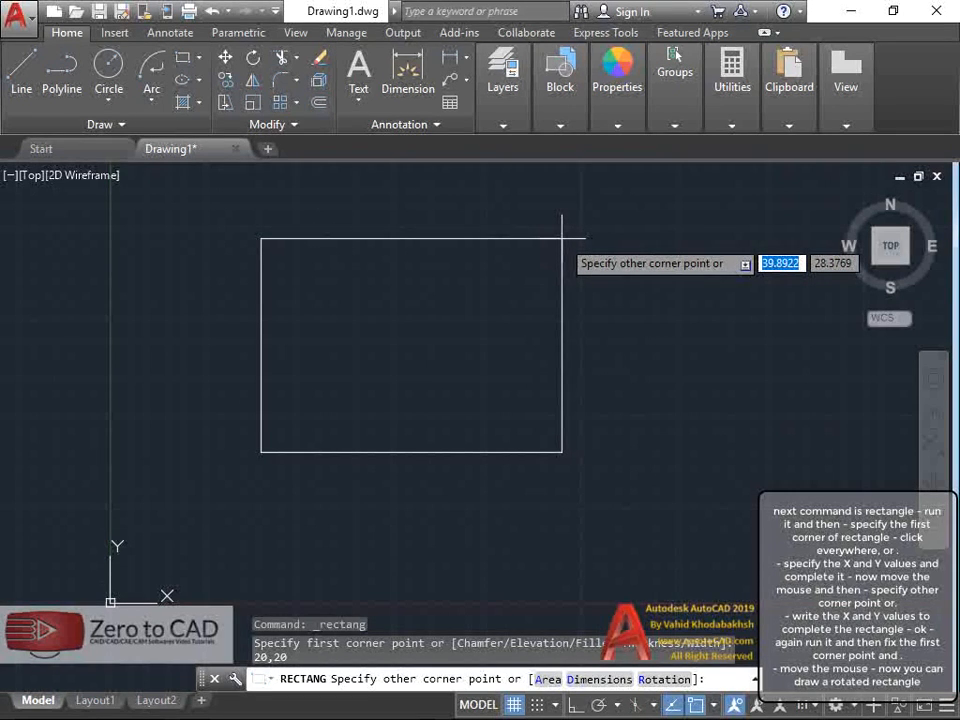
key(Tab)
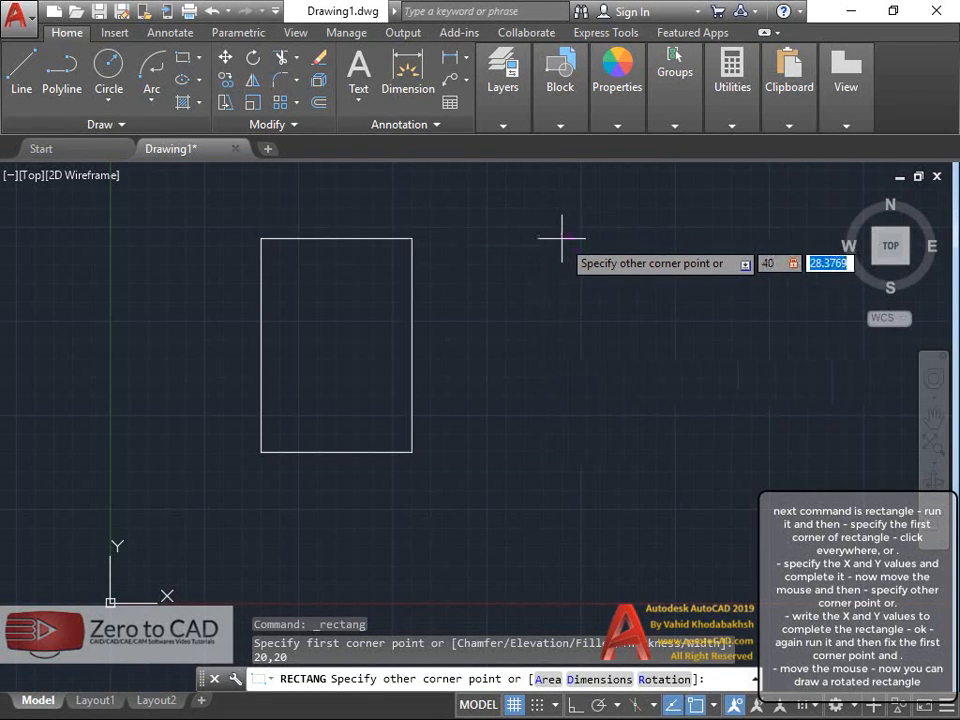
key(Return)
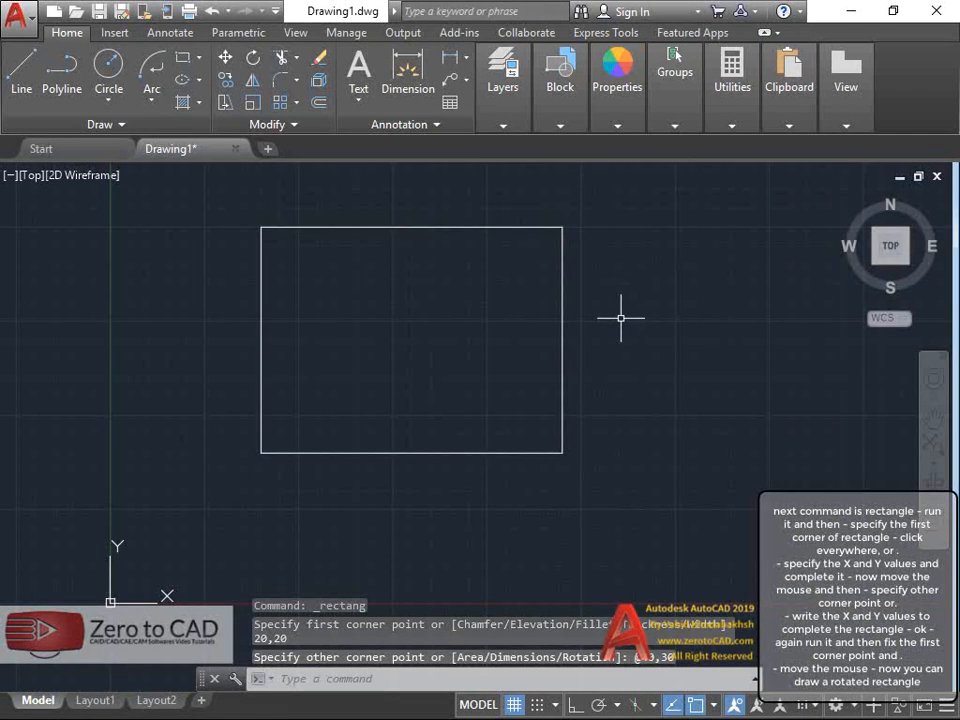
- Draw a second rectangle beside the first one, rotated by 45 degrees, with its corners placed freely
middle_drag(653, 328, 351, 315)
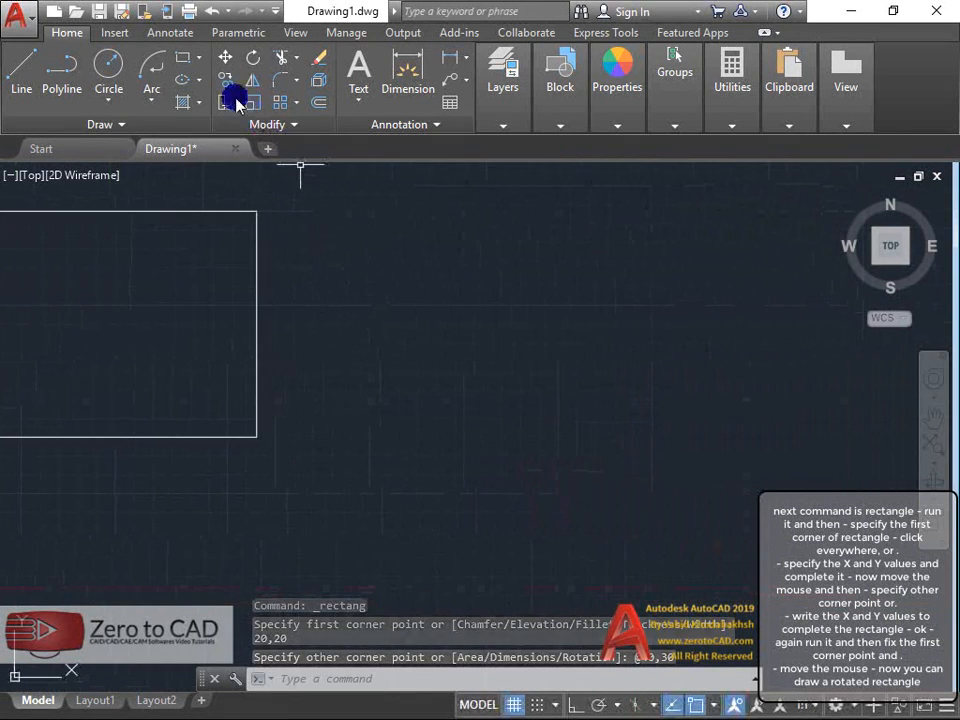
click(190, 62)
click(436, 520)
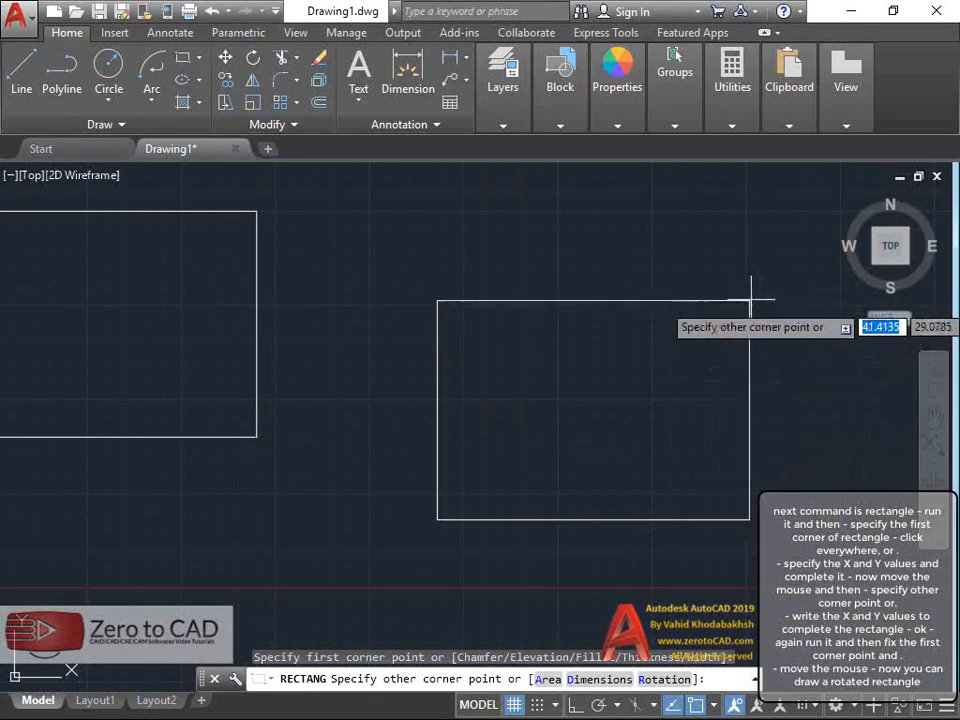
middle_drag(705, 340, 516, 324)
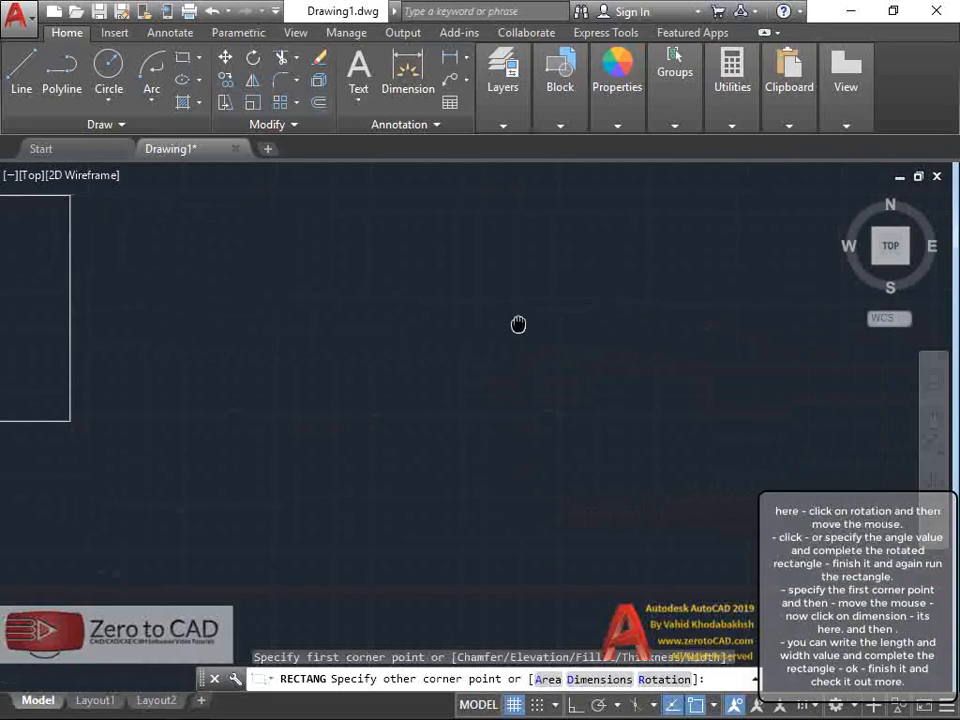
click(659, 681)
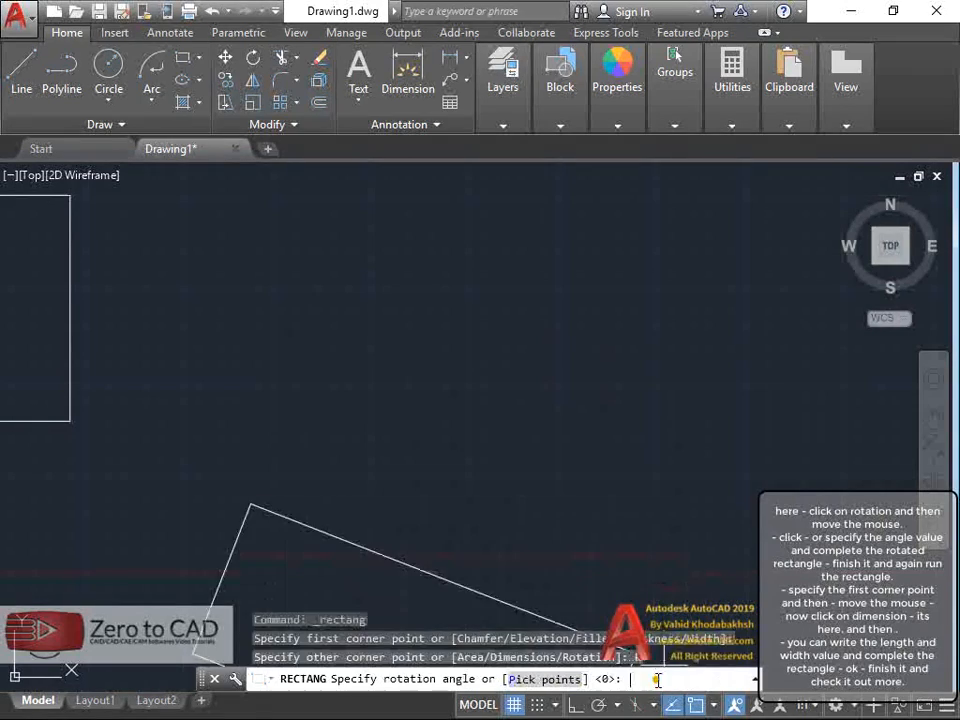
scroll(520, 218, down, 2)
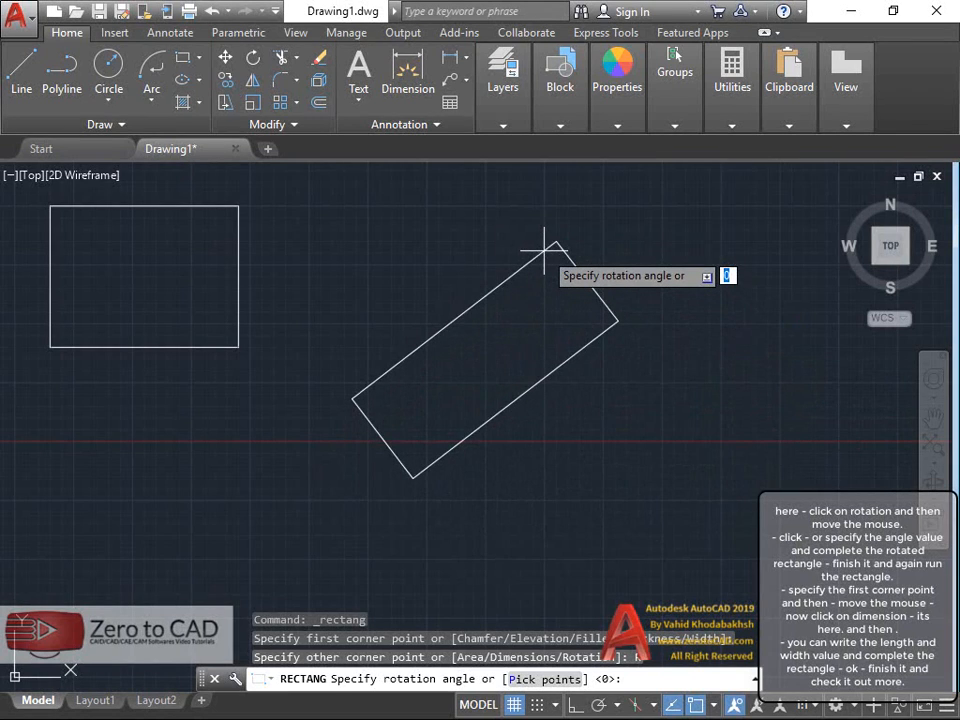
key(Return)
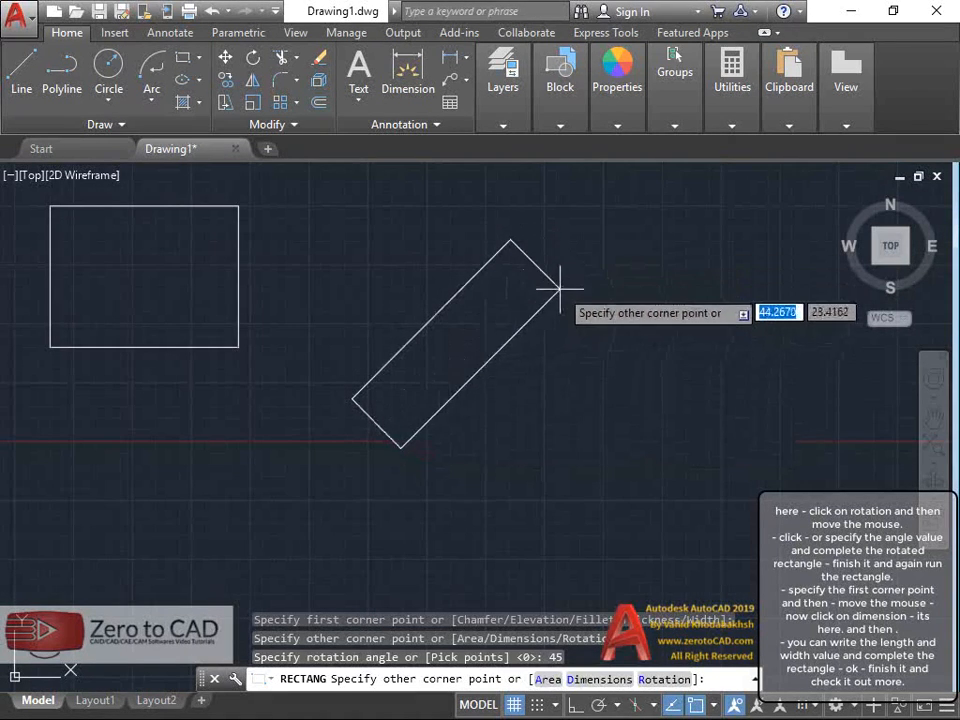
click(630, 327)
- Start another rectangle beside the rotated one and set its rotation angle to 0
middle_drag(628, 369, 462, 342)
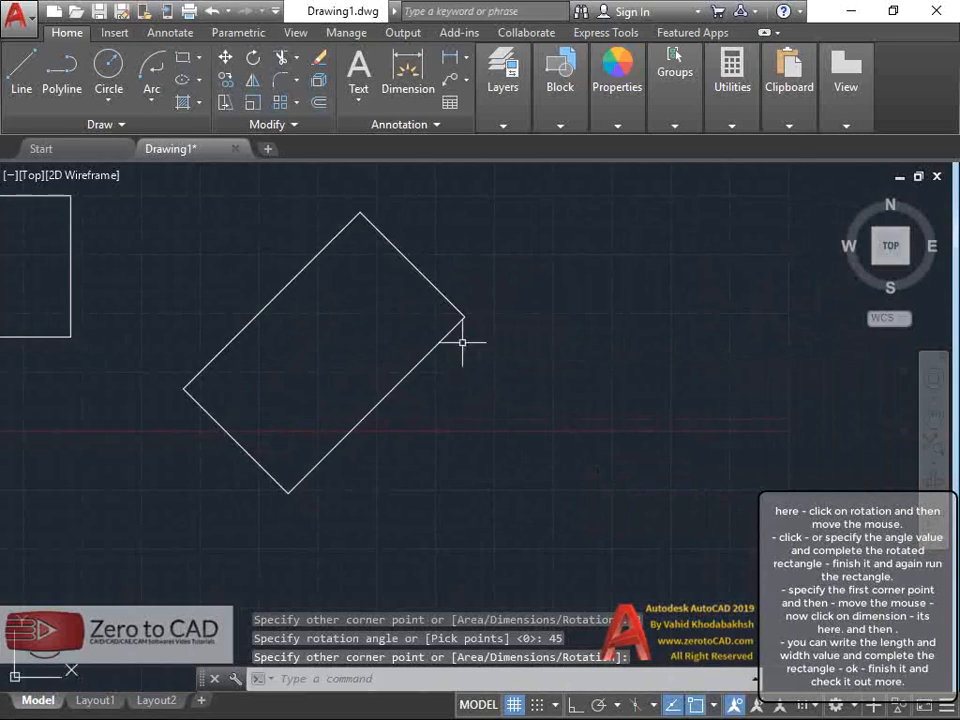
click(185, 62)
click(561, 507)
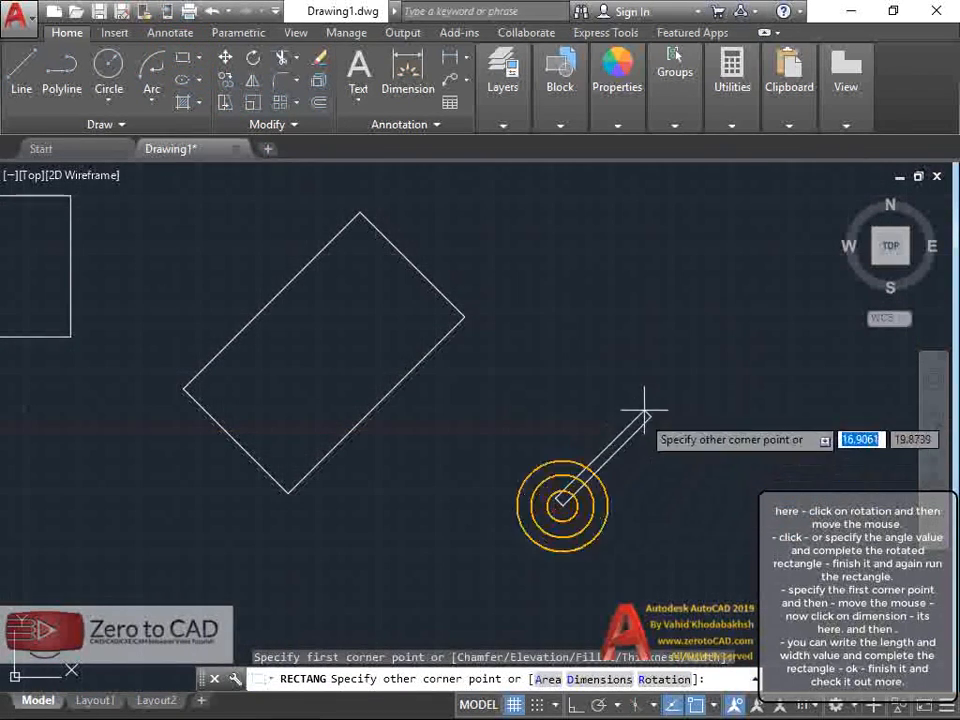
middle_drag(655, 400, 518, 382)
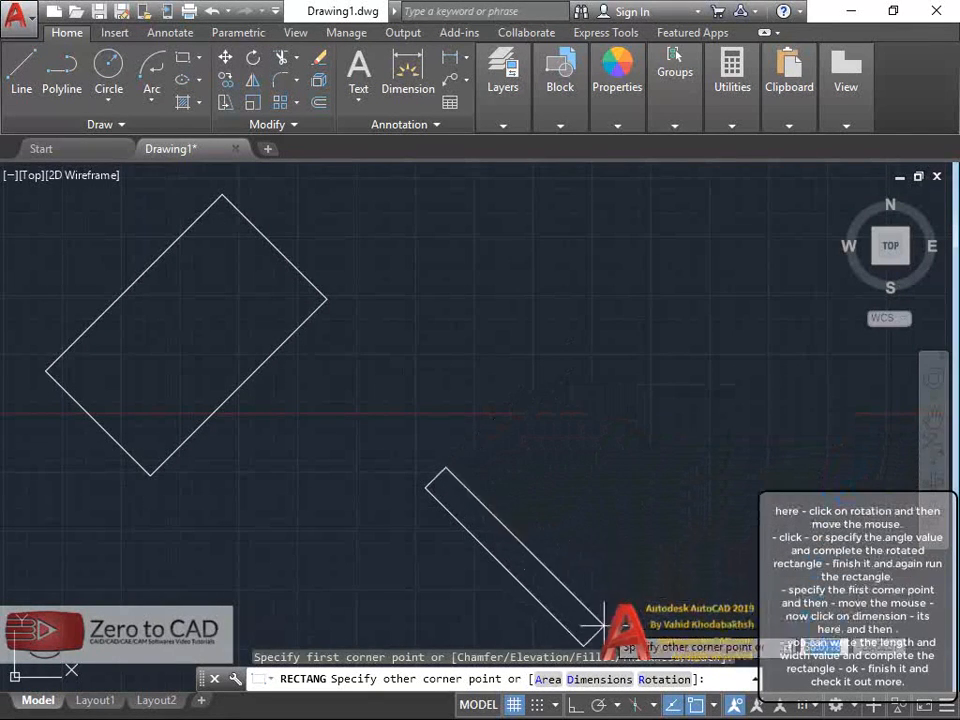
click(660, 680)
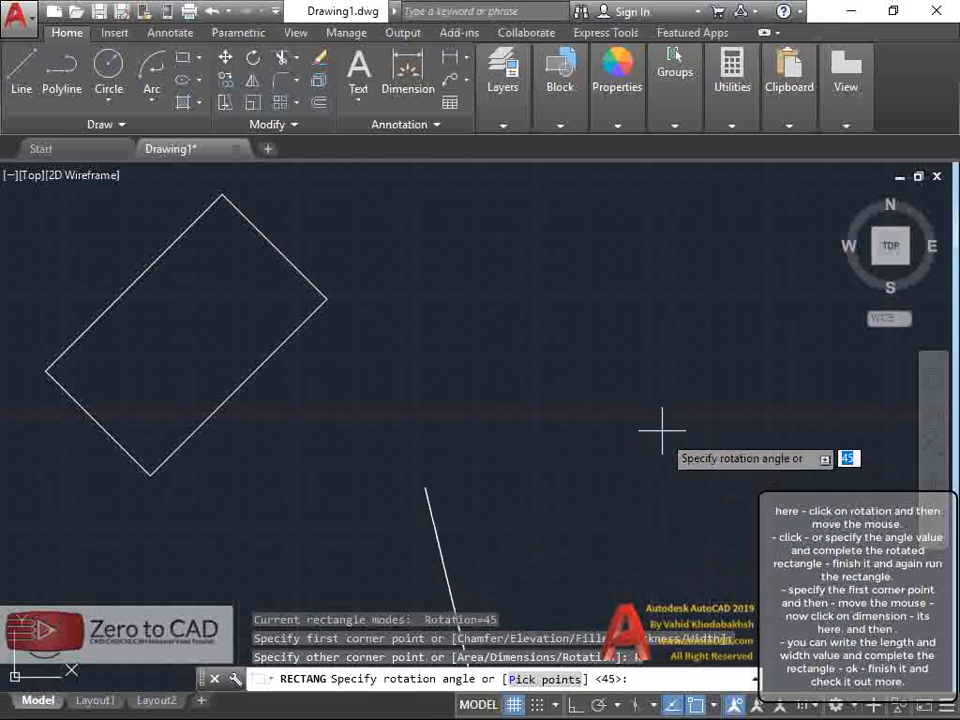
text(0)
key(Return)
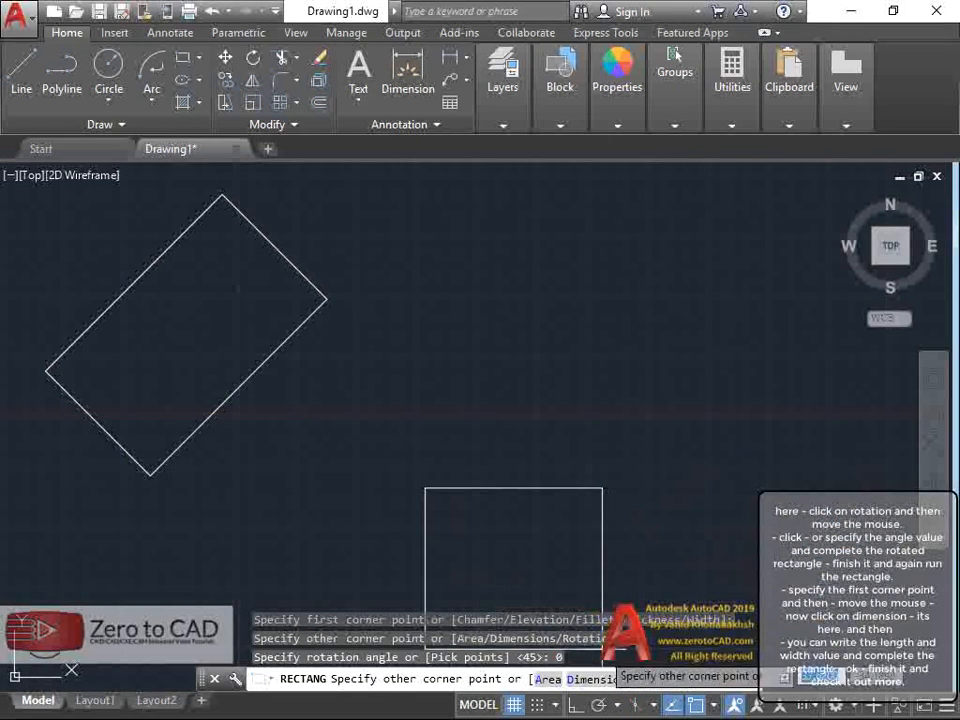
- Try to complete the rectangle by dimensions with length 15 and width 30
click(598, 680)
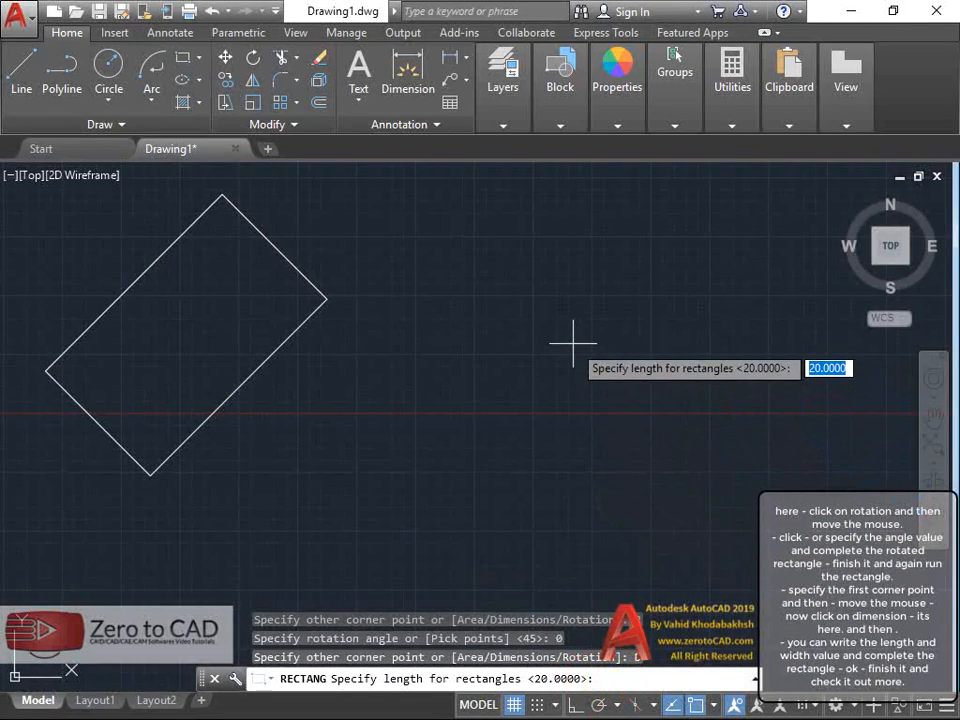
text(15)
key(Return)
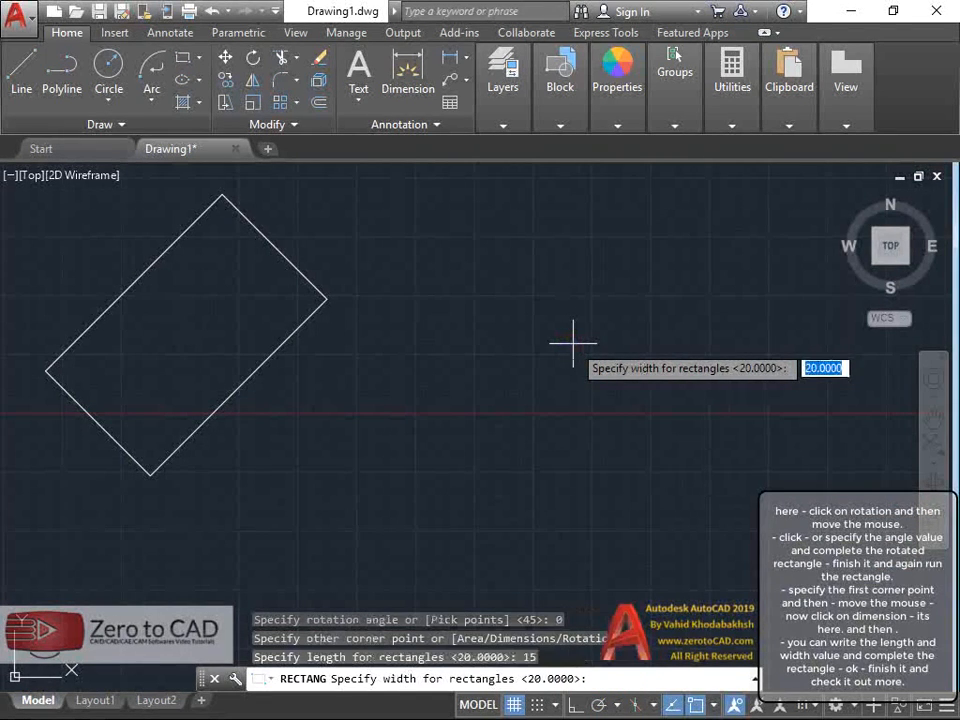
key(Return)
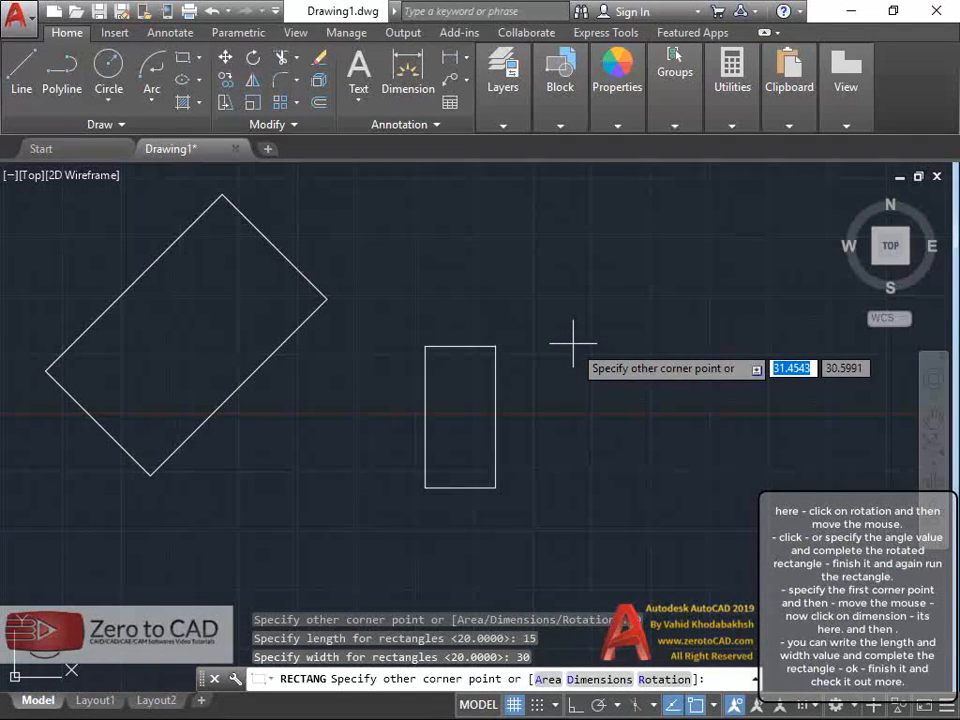
key(Return)
key(Return)
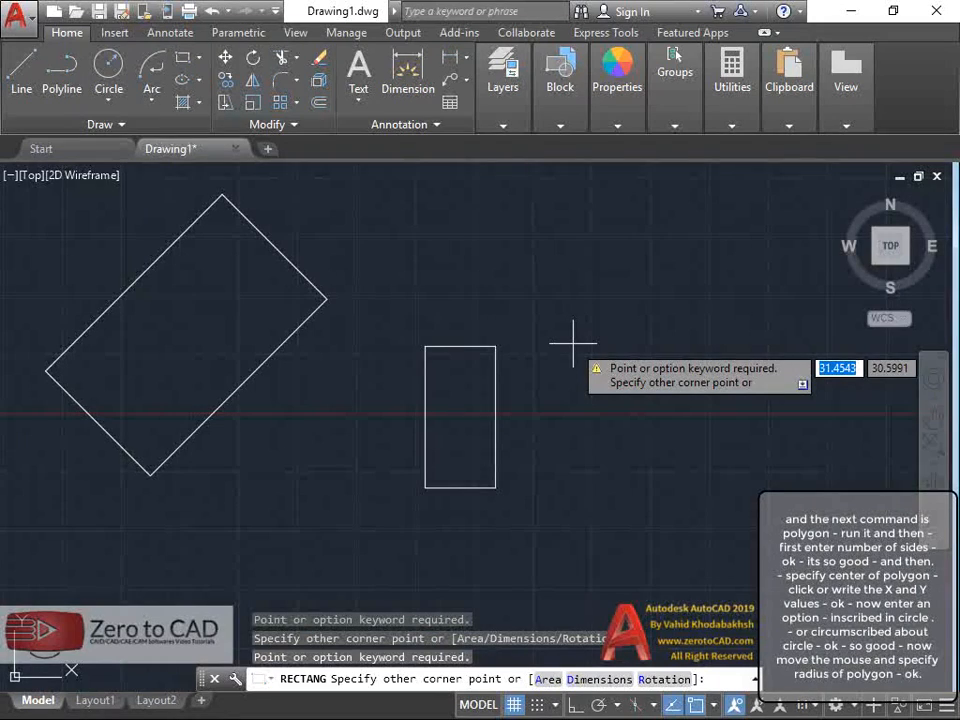
right_click(579, 345)
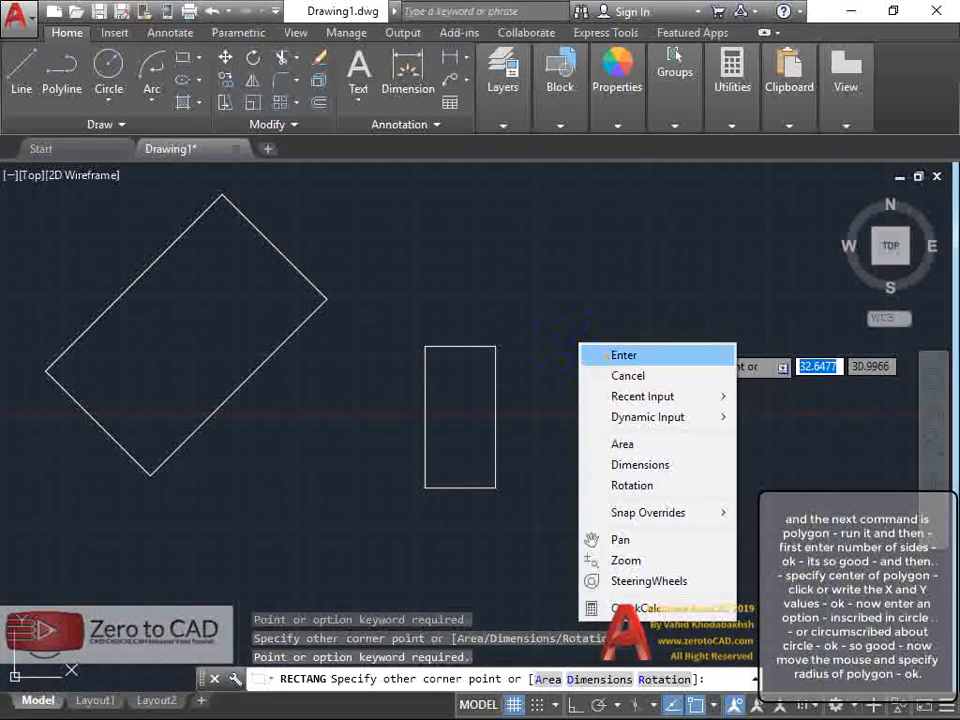
click(605, 375)
key(Escape)
- Draw a six-sided polygon inscribed in a circle of radius 25, beside the rotated rectangle
click(212, 66)
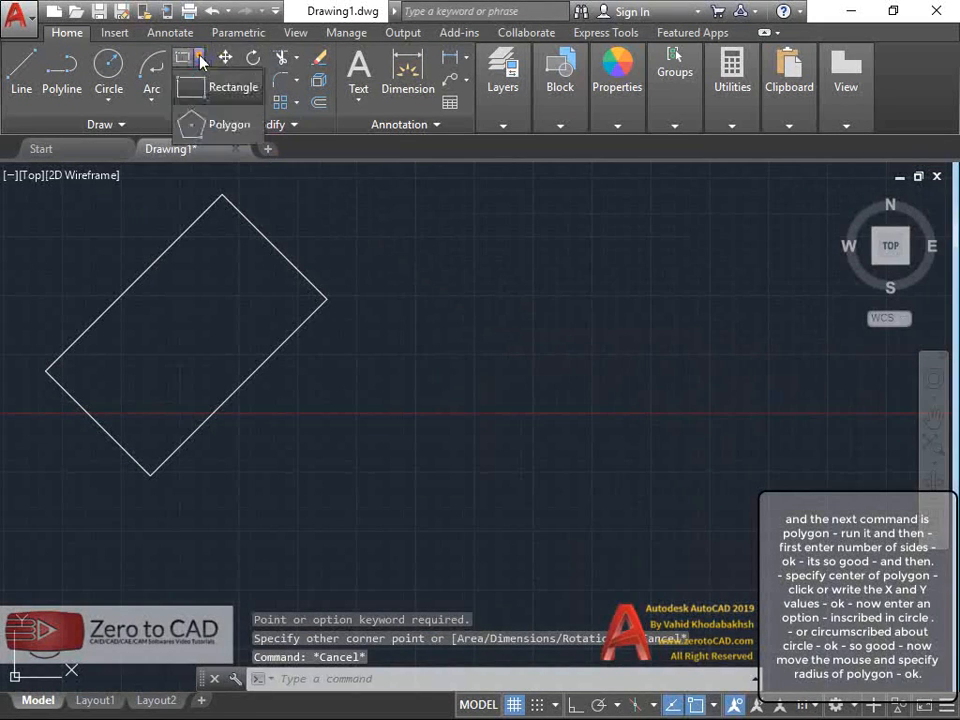
click(208, 120)
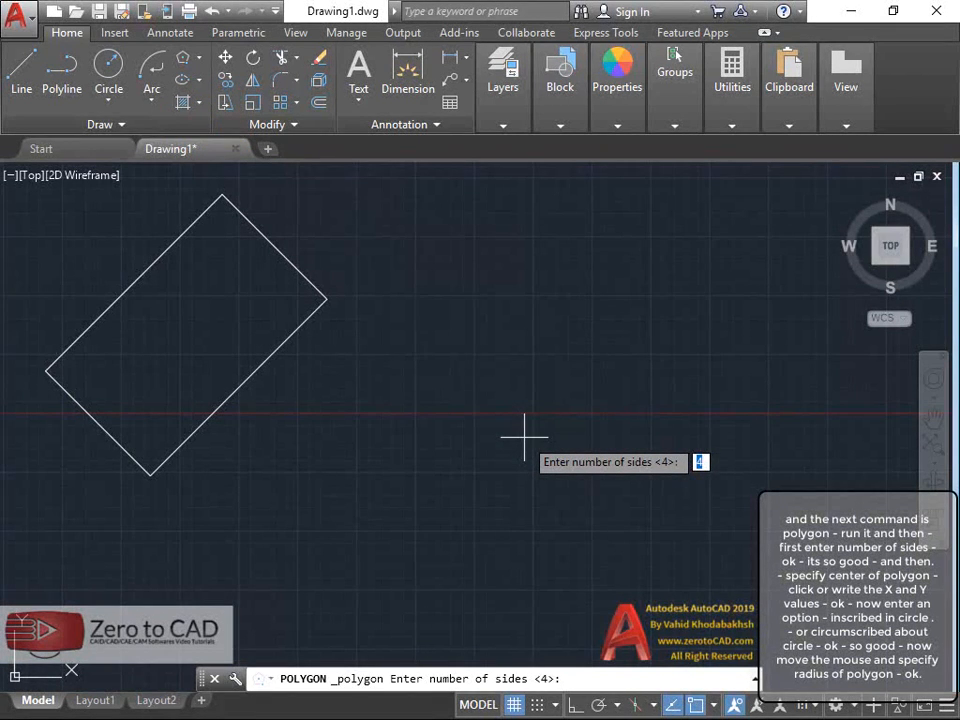
key(Return)
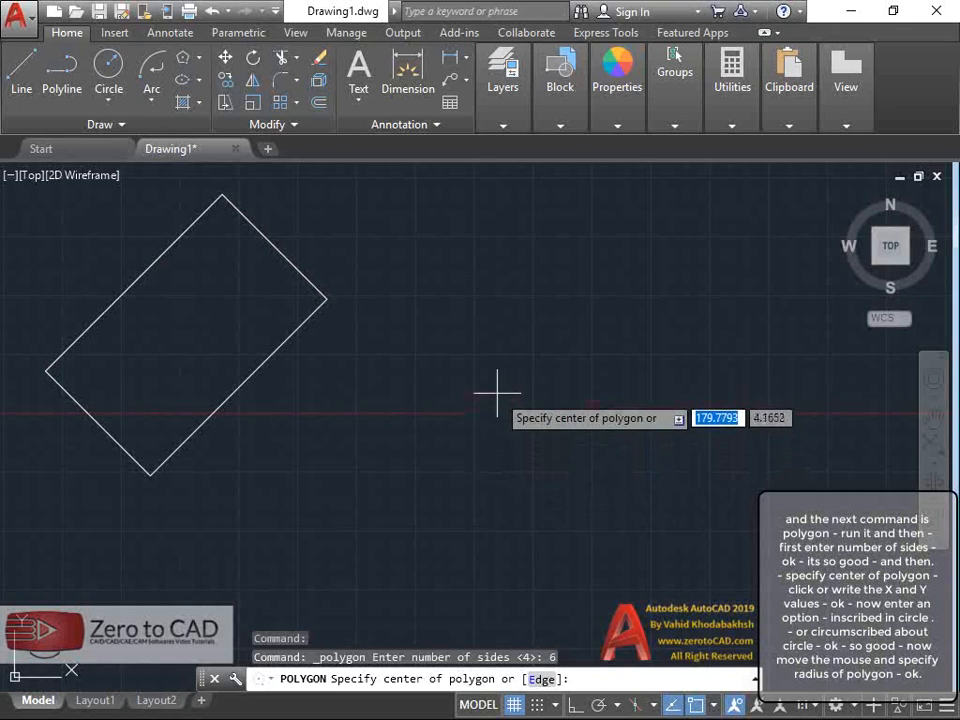
click(517, 439)
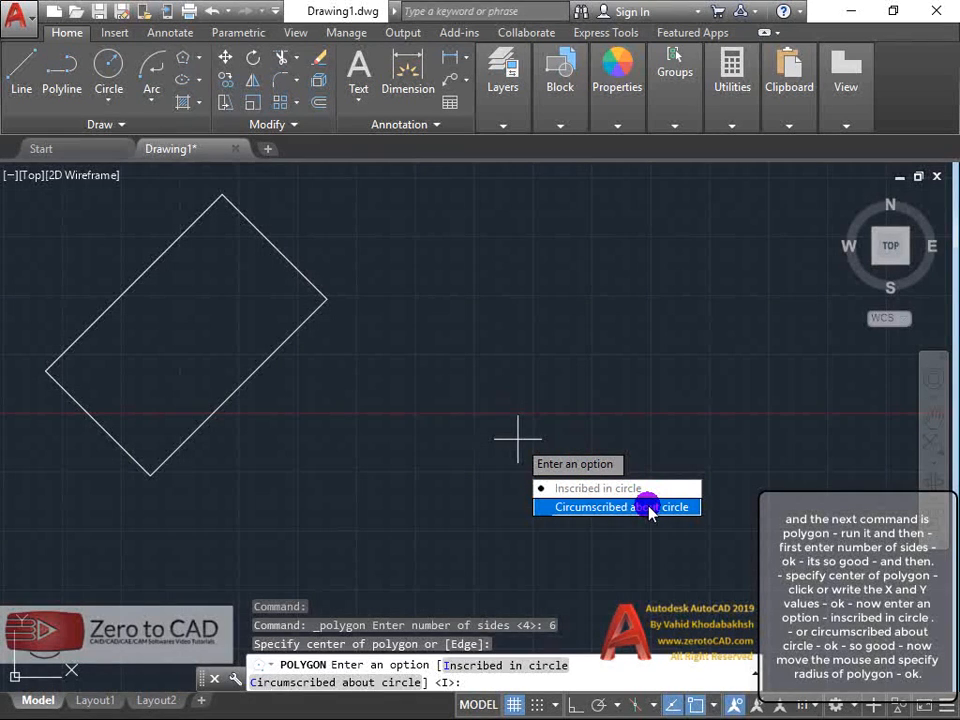
click(600, 489)
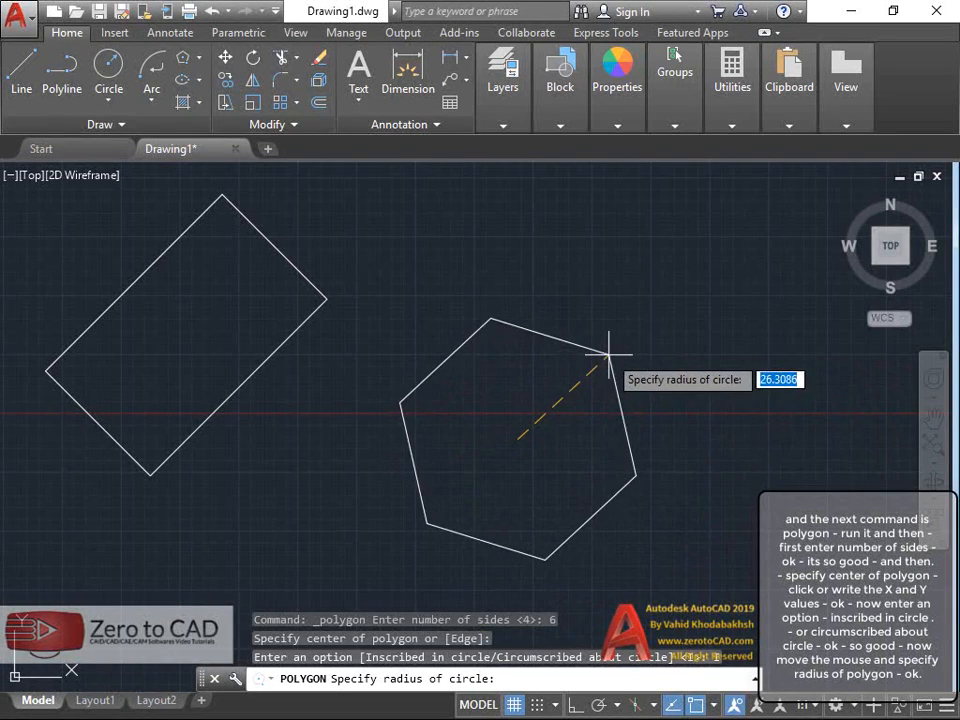
key(Return)
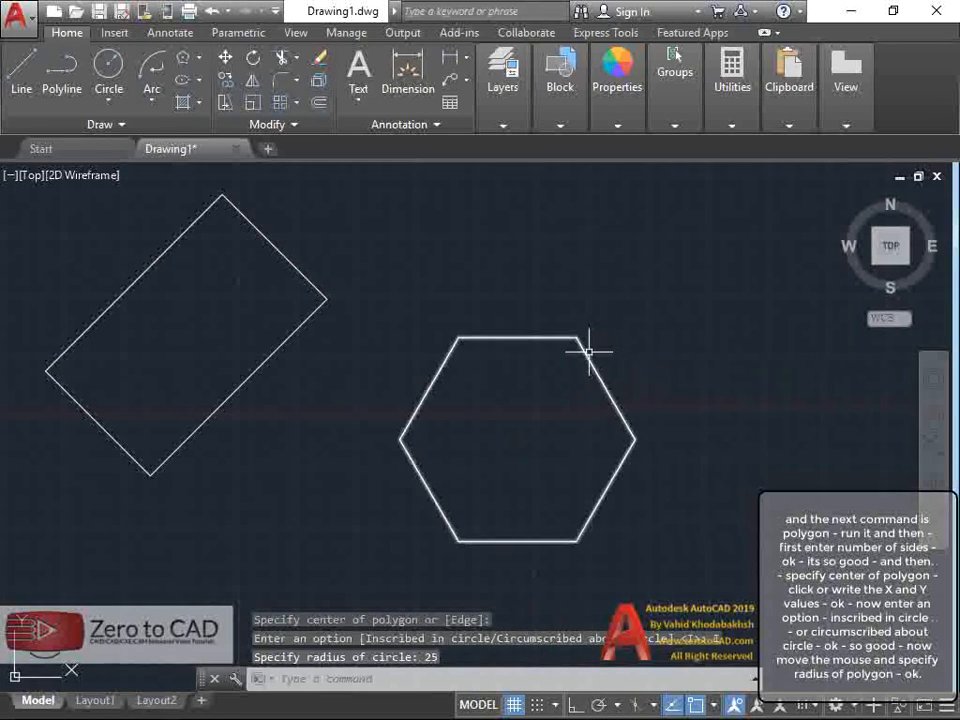
click(589, 347)
key(Escape)
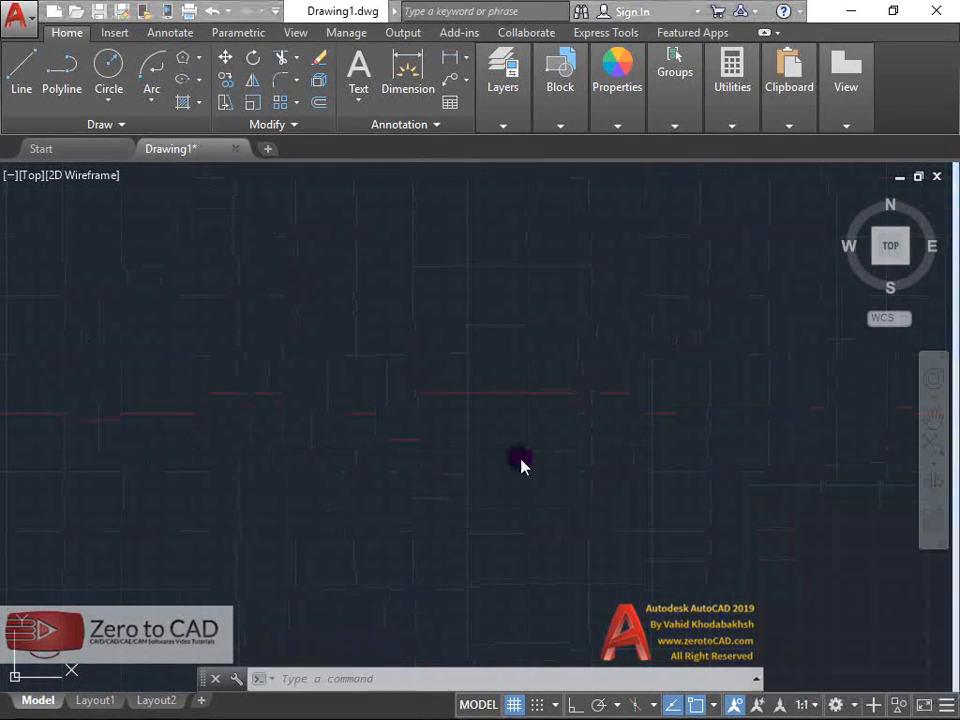
- Draw an ellipse by its center at 40,30 with a horizontal axis endpoint distance of 25 and other axis distance of 10
click(199, 79)
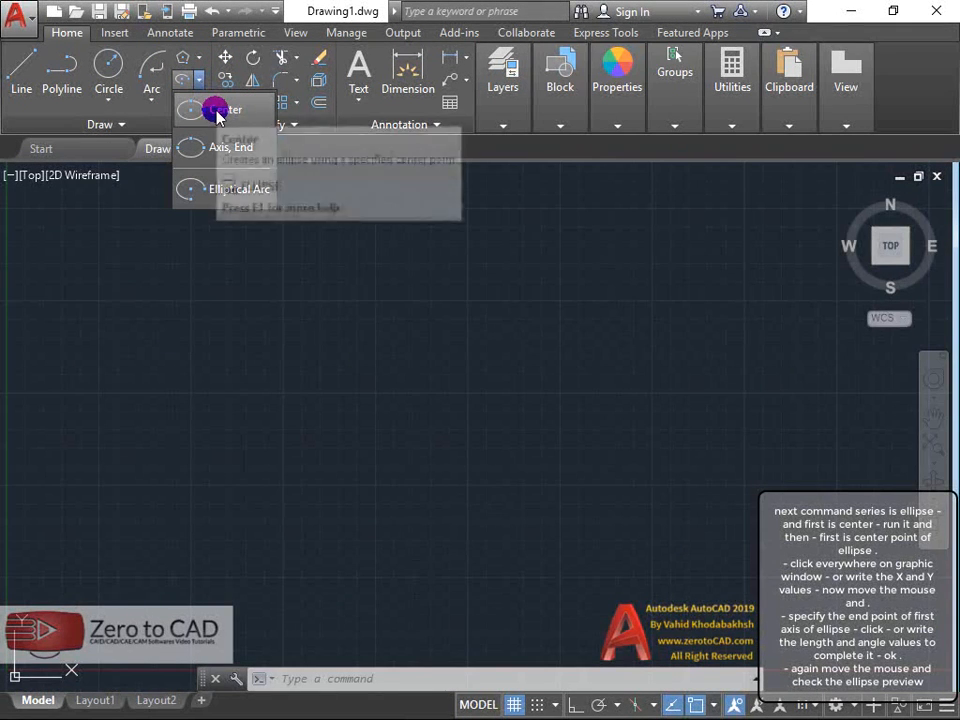
click(218, 112)
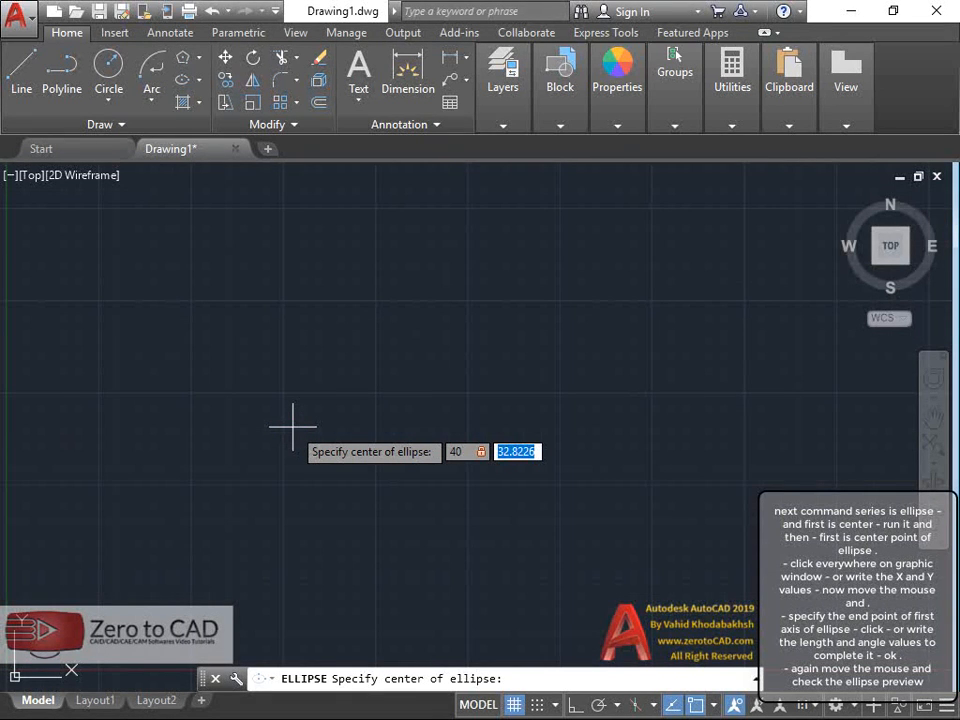
text(30)
key(Return)
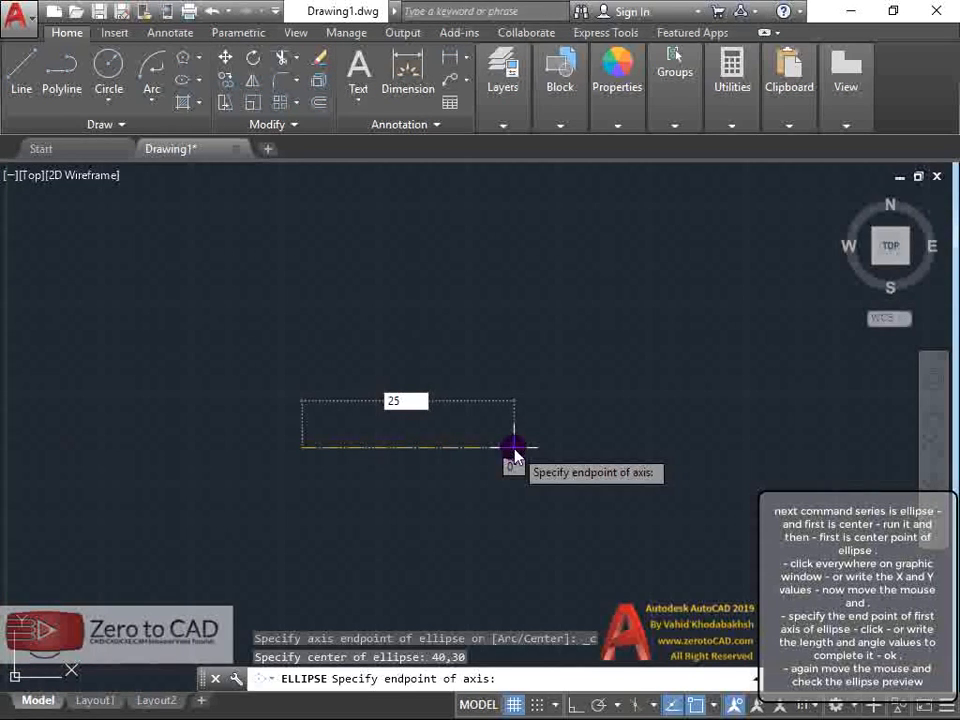
key(Return)
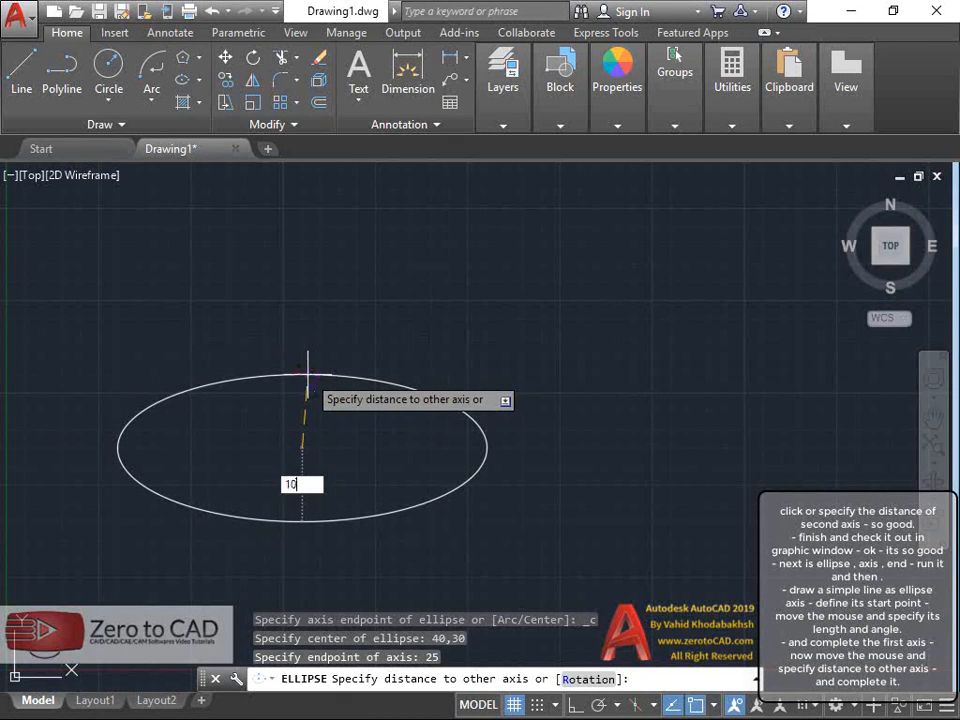
key(Return)
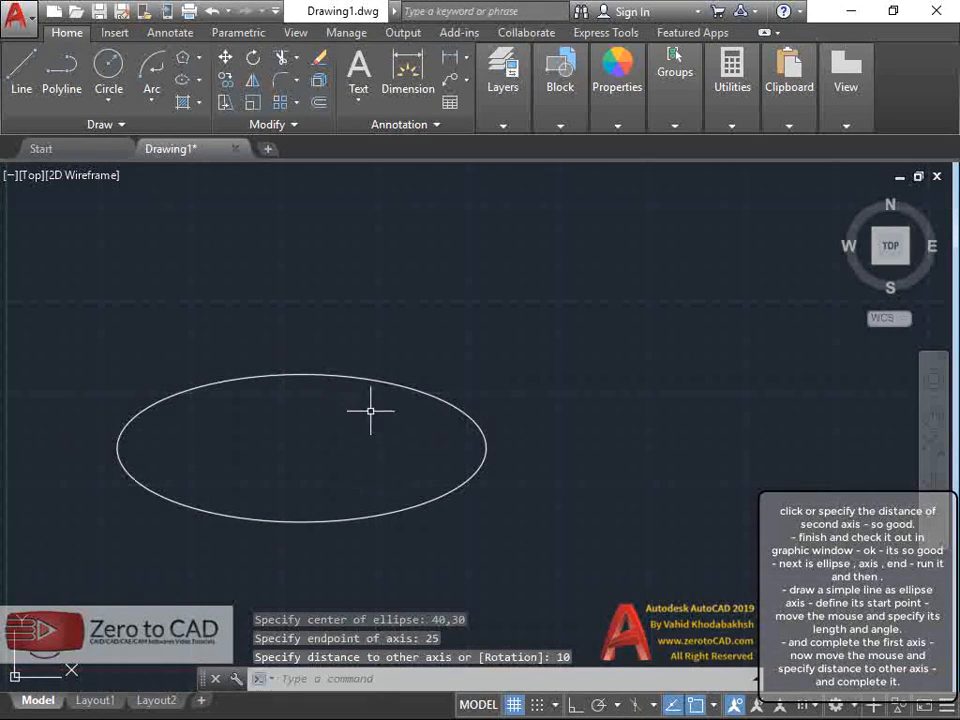
- Draw an ellipse by Axis, End above the existing one, with a first axis 35 long at 10° and other axis distance 5
middle_drag(355, 426, 369, 505)
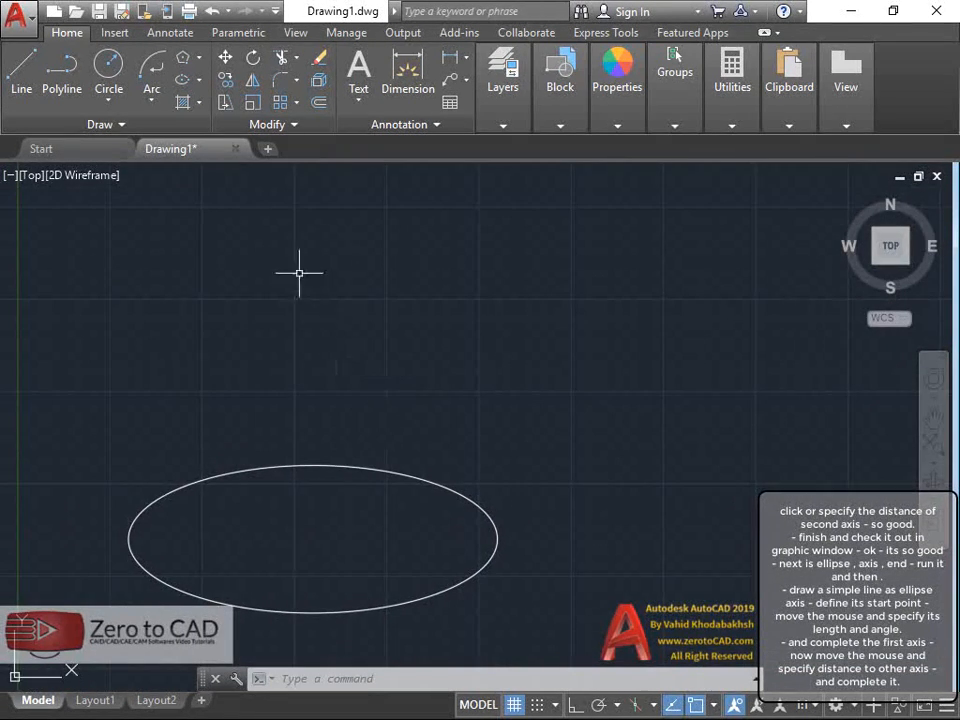
click(200, 82)
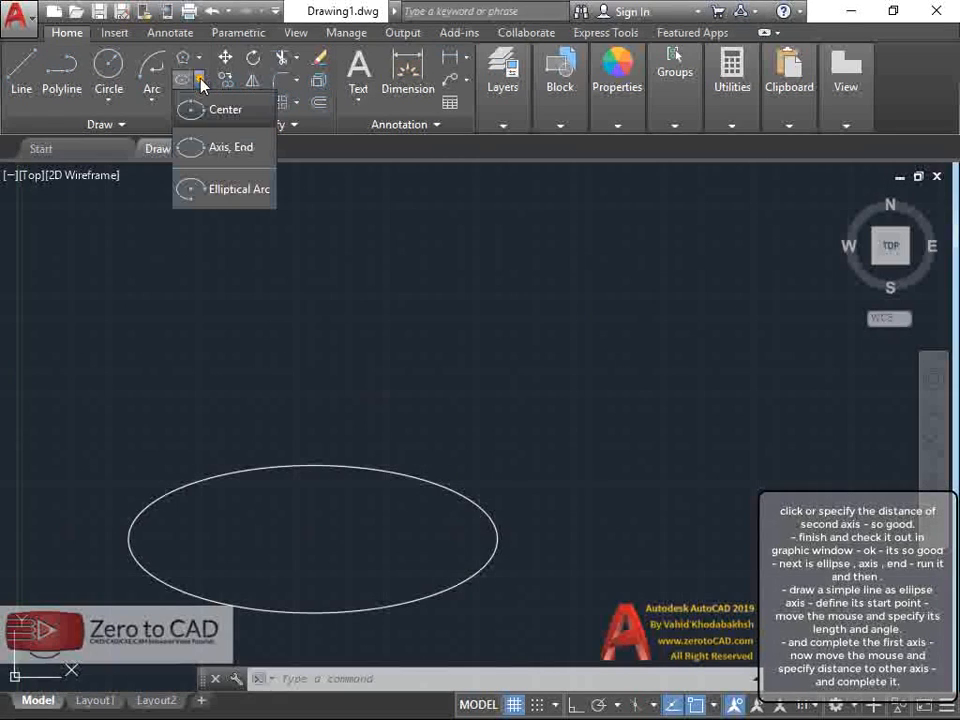
click(214, 151)
mouse_move(214, 153)
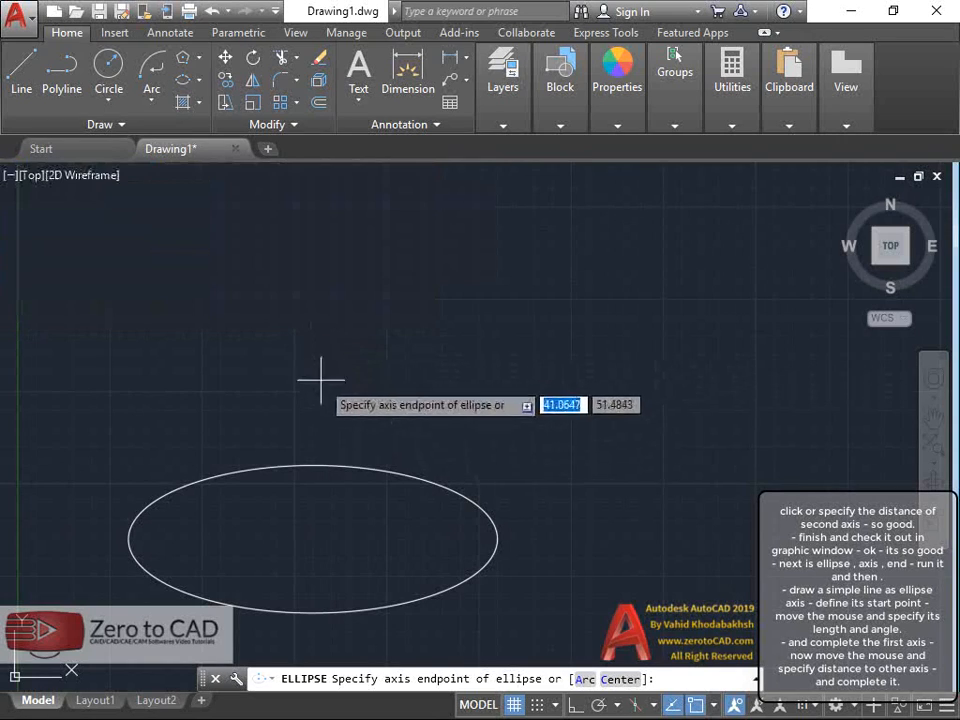
click(279, 328)
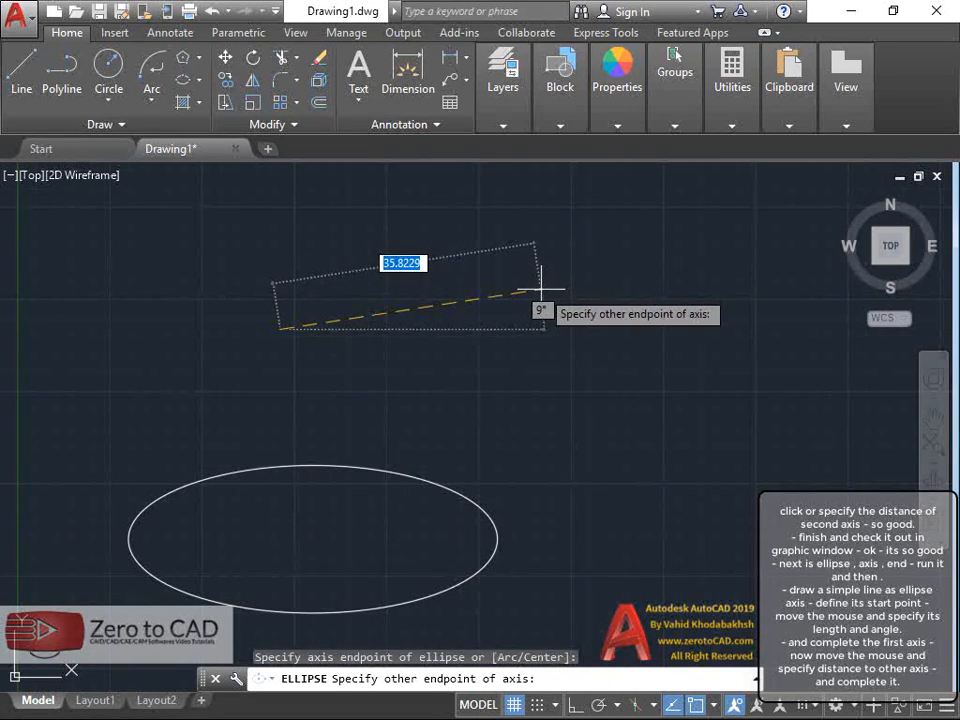
text(35)
key(Tab)
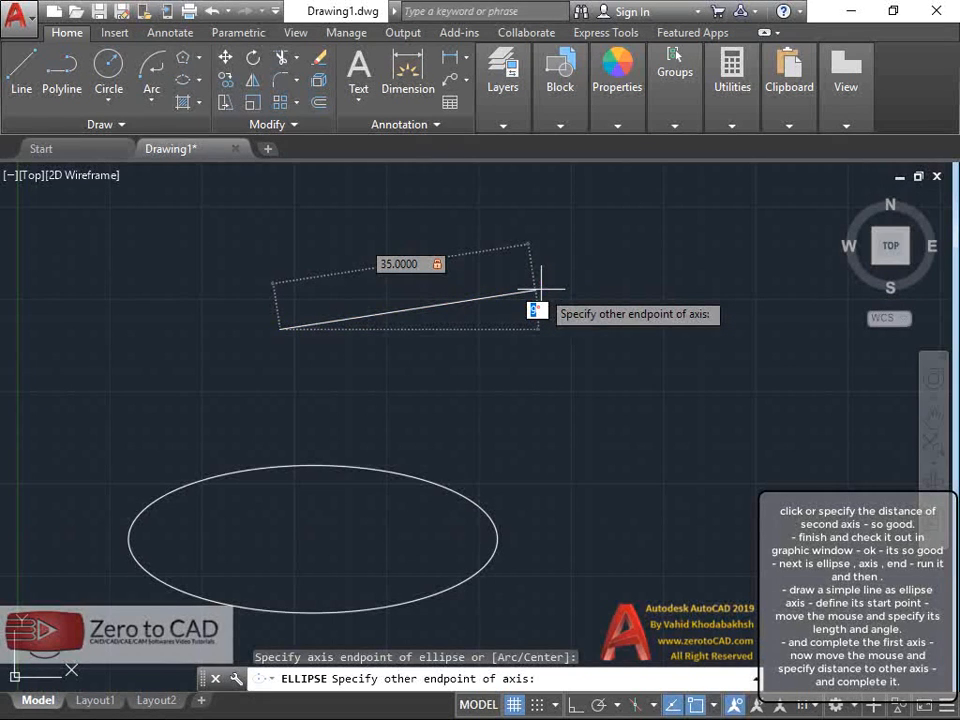
text(10)
key(Return)
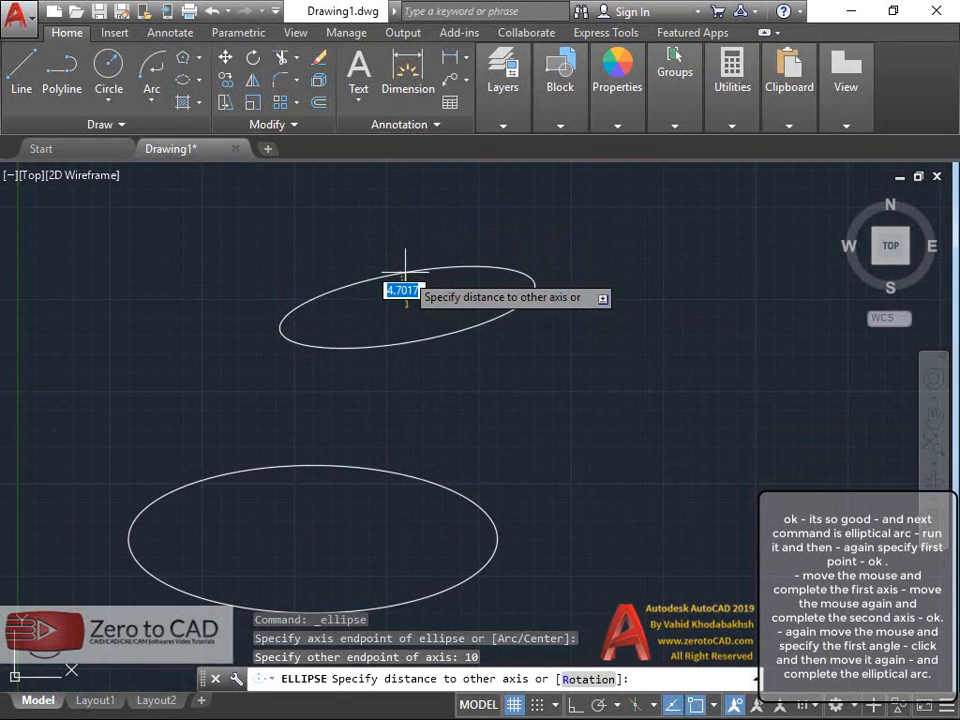
key(Return)
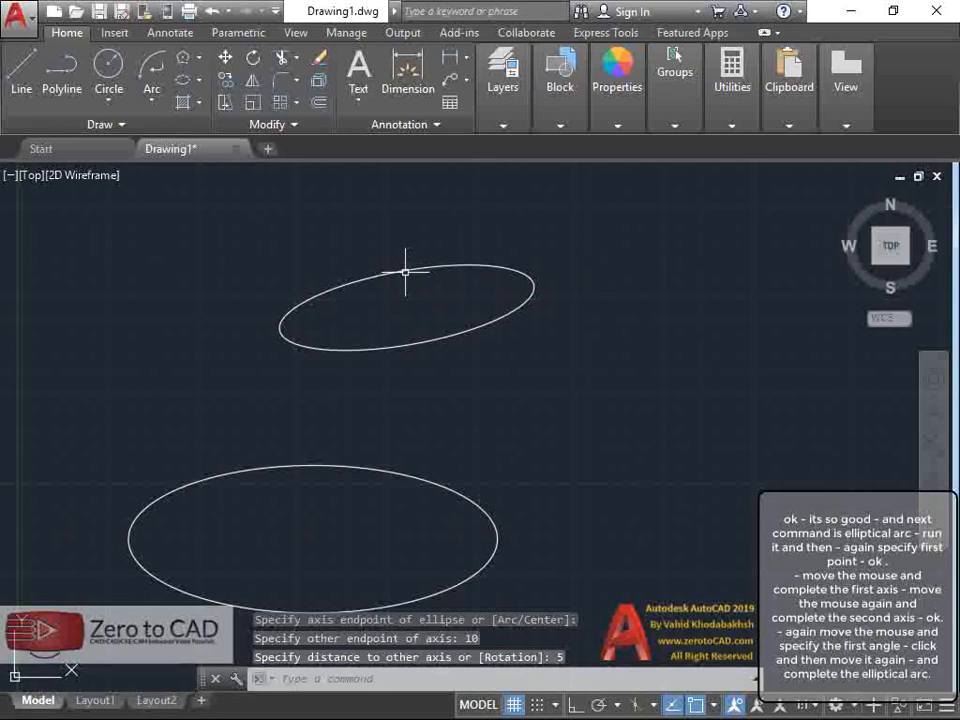
- Draw an elliptical arc beside the two ellipses with a 40-long axis at 0°, other axis distance 15, a picked start angle and end angle 45
click(197, 82)
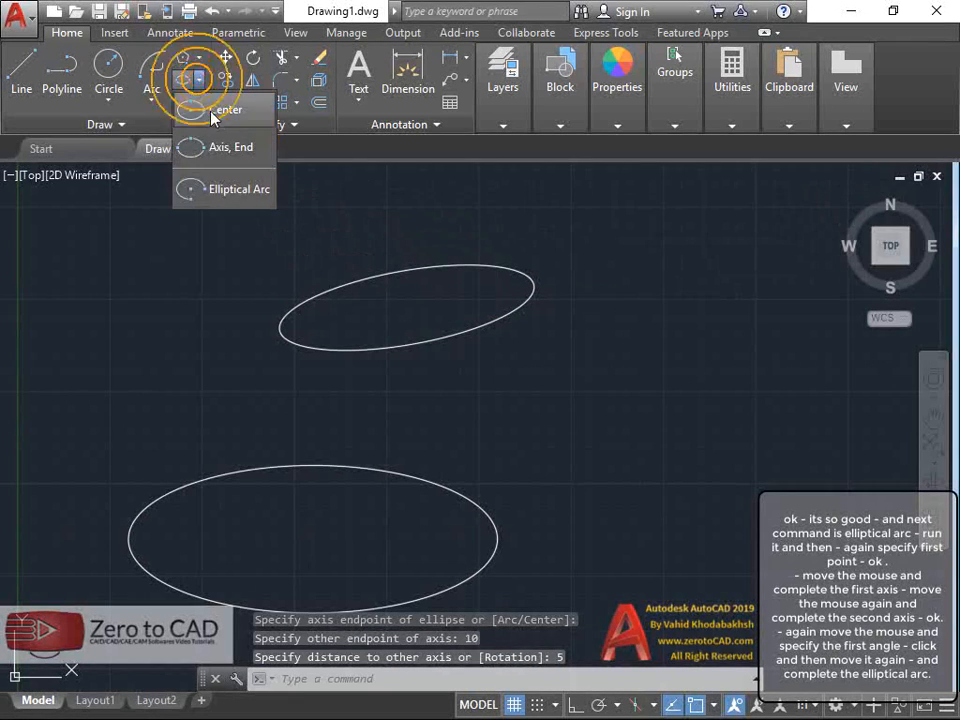
click(220, 196)
middle_drag(591, 386, 411, 364)
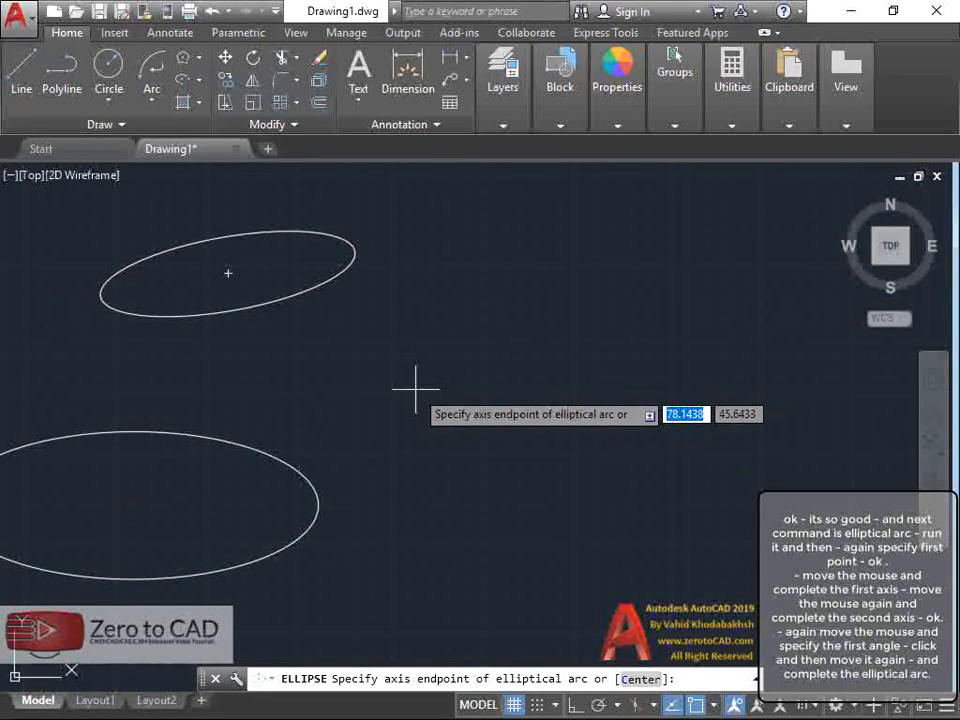
click(415, 388)
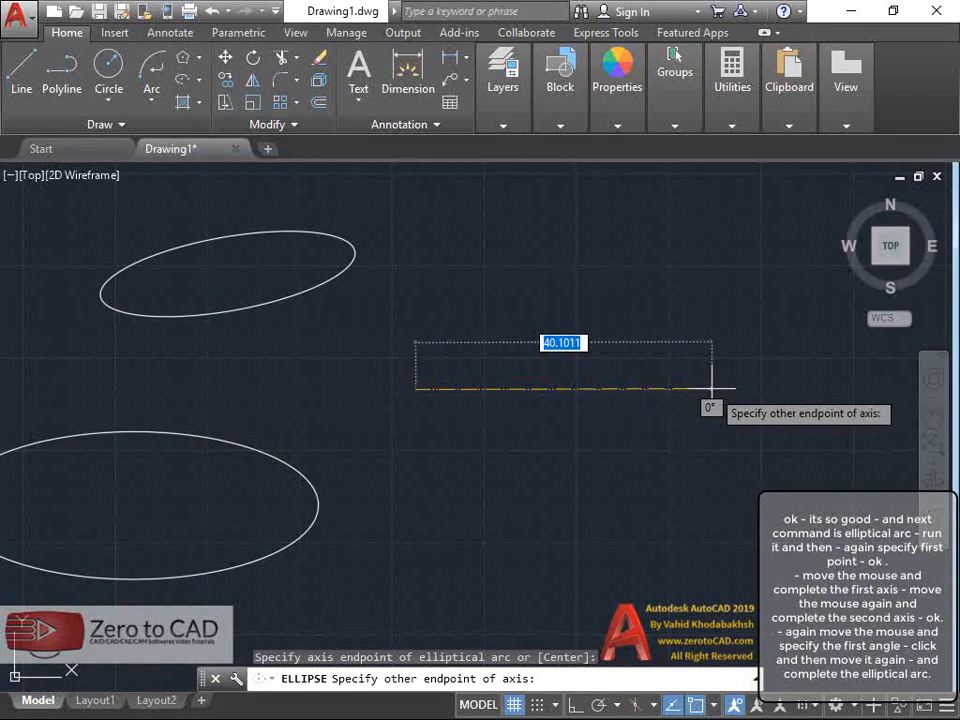
text(40)
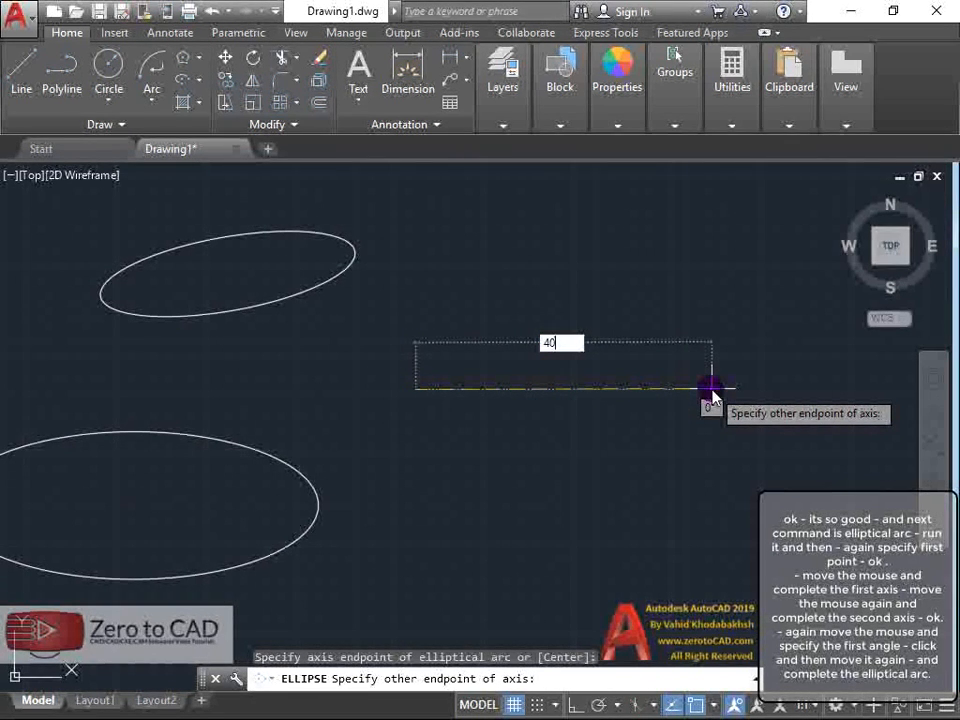
key(Tab)
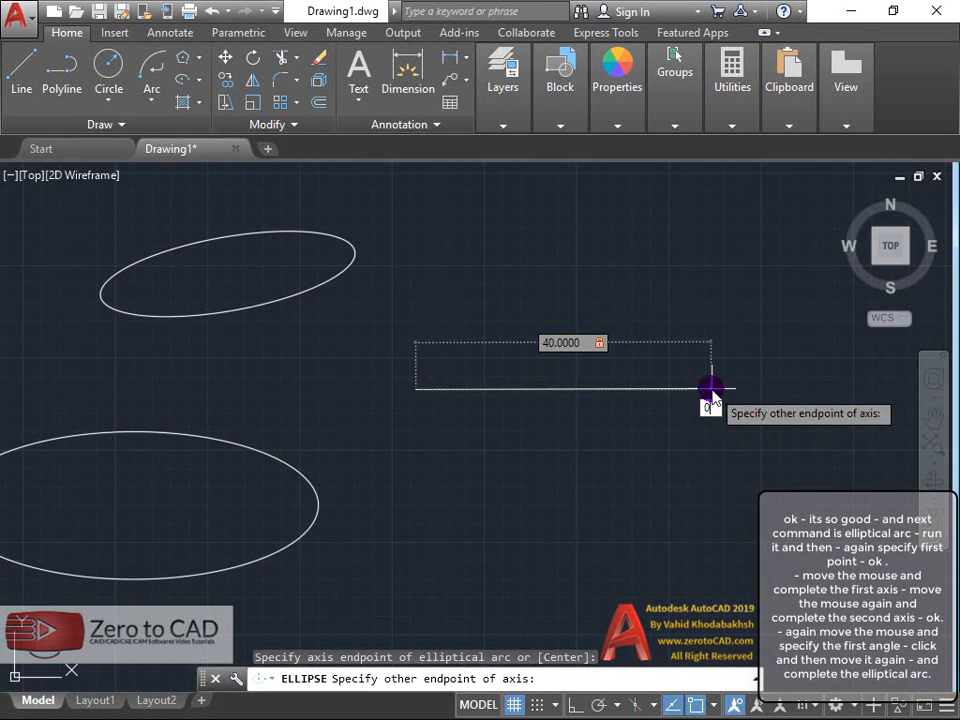
key(Return)
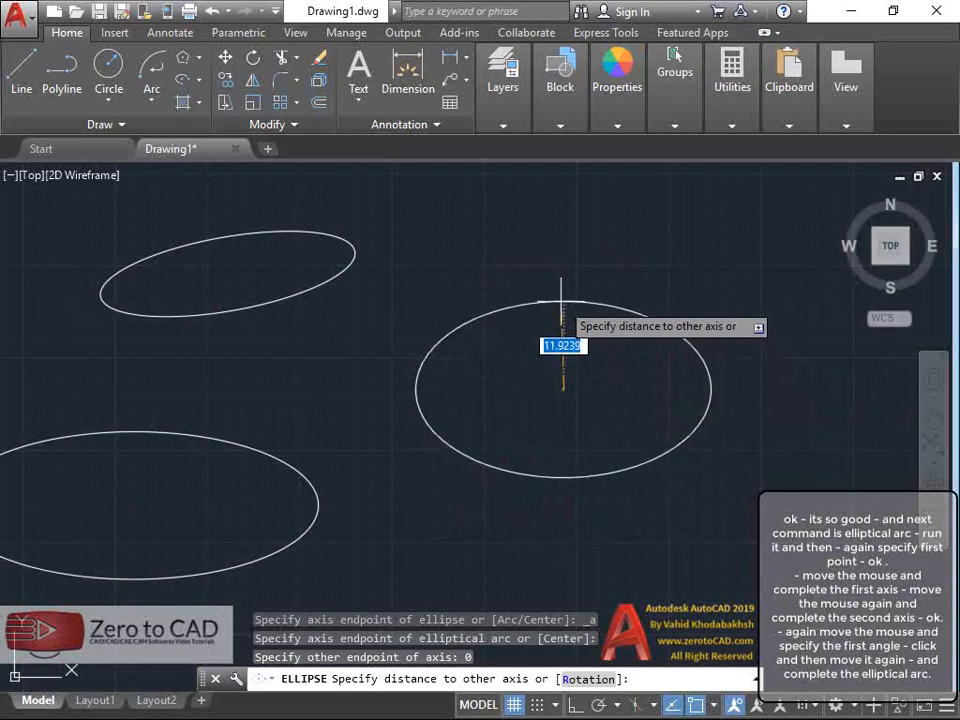
key(Return)
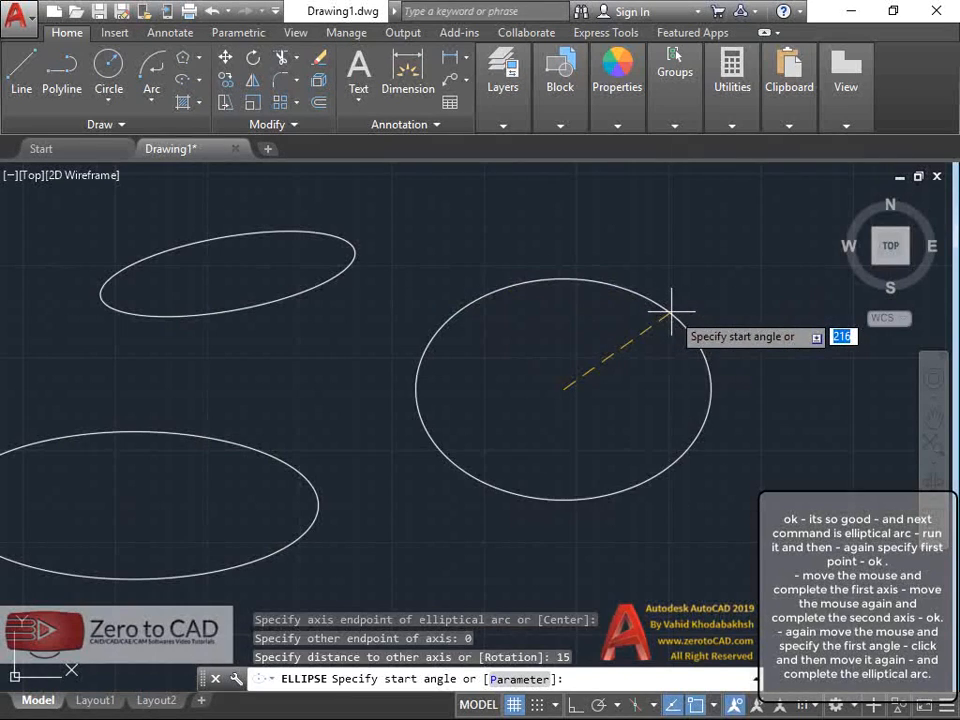
click(674, 315)
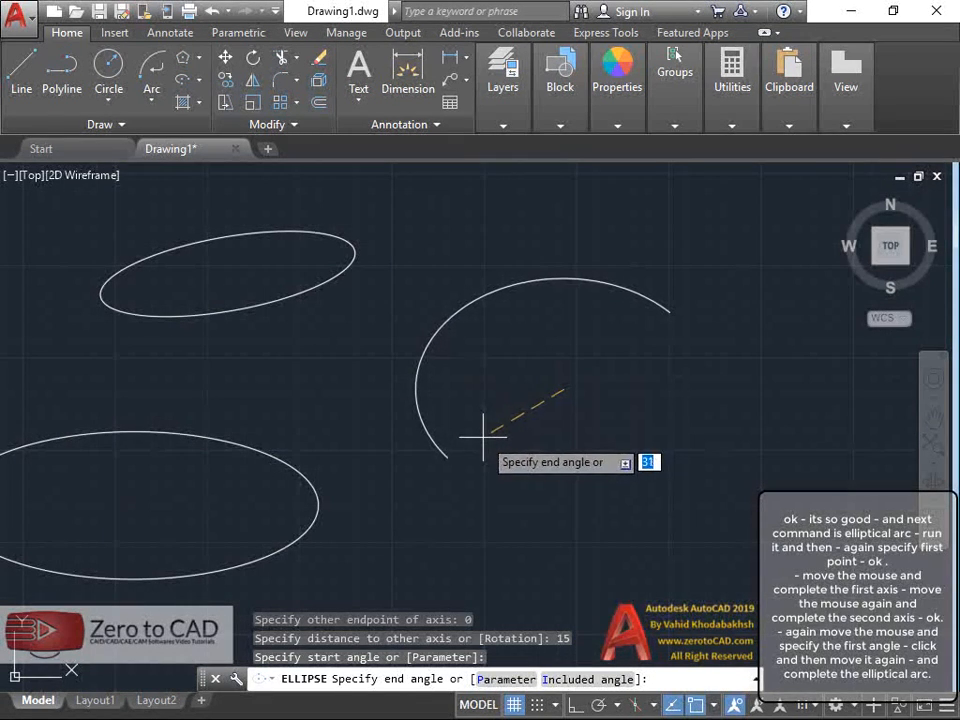
key(Return)
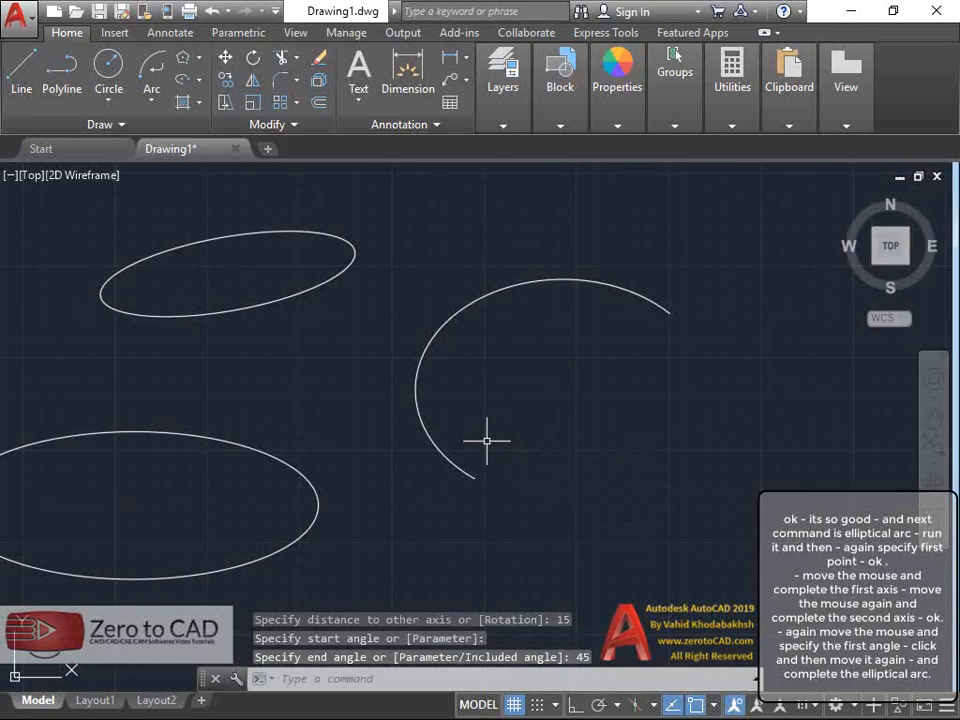
middle_drag(505, 424, 658, 412)
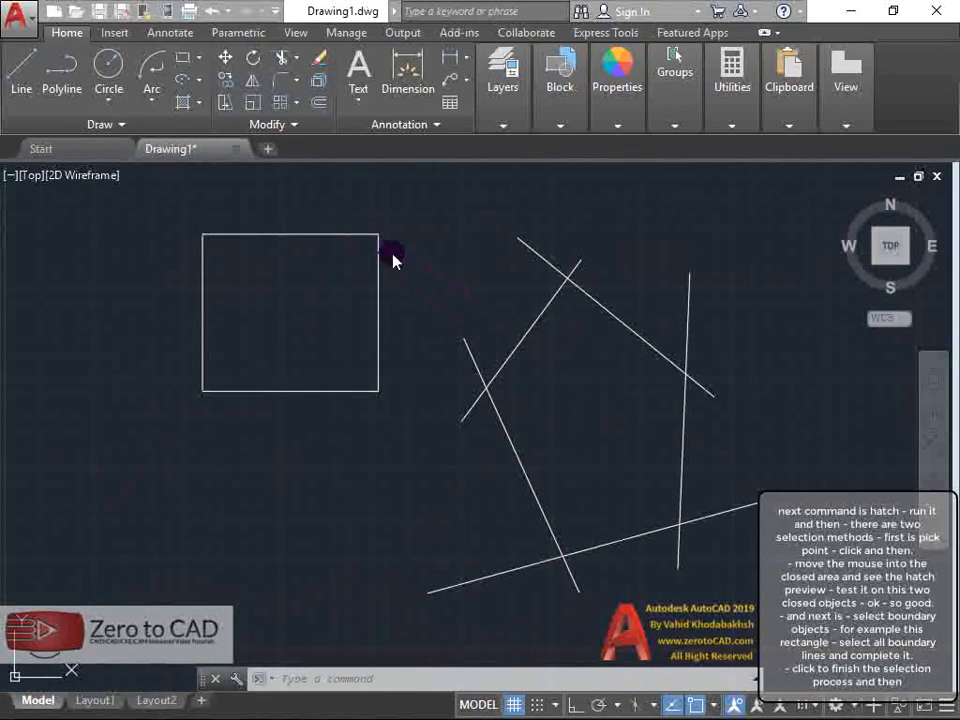
- Start a hatch and apply it to the rectangle by selecting the rectangle as the boundary object
click(182, 103)
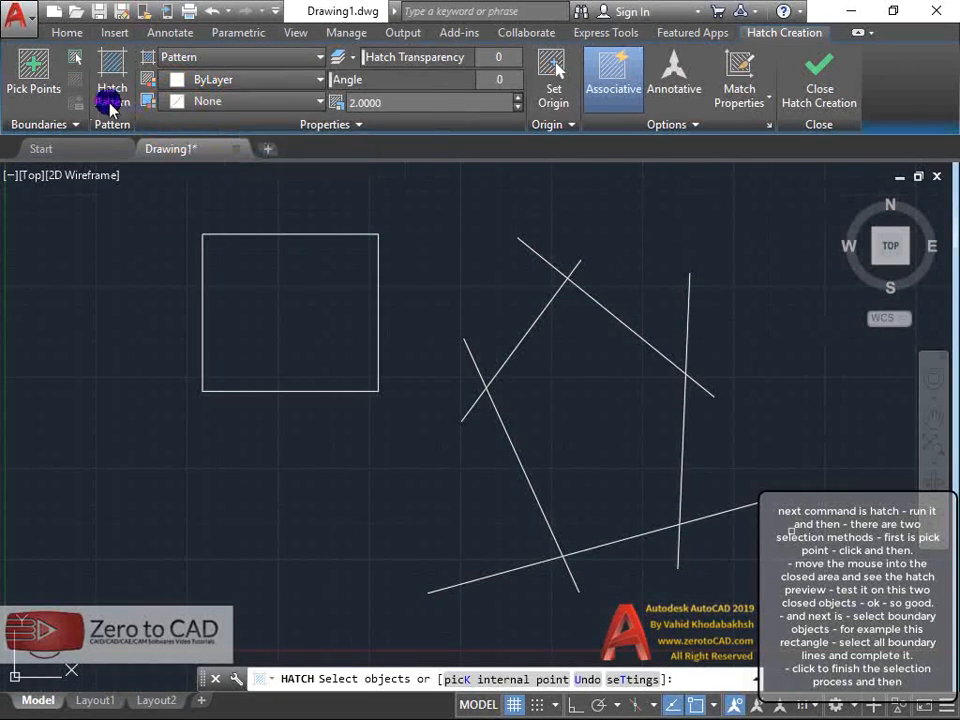
click(31, 89)
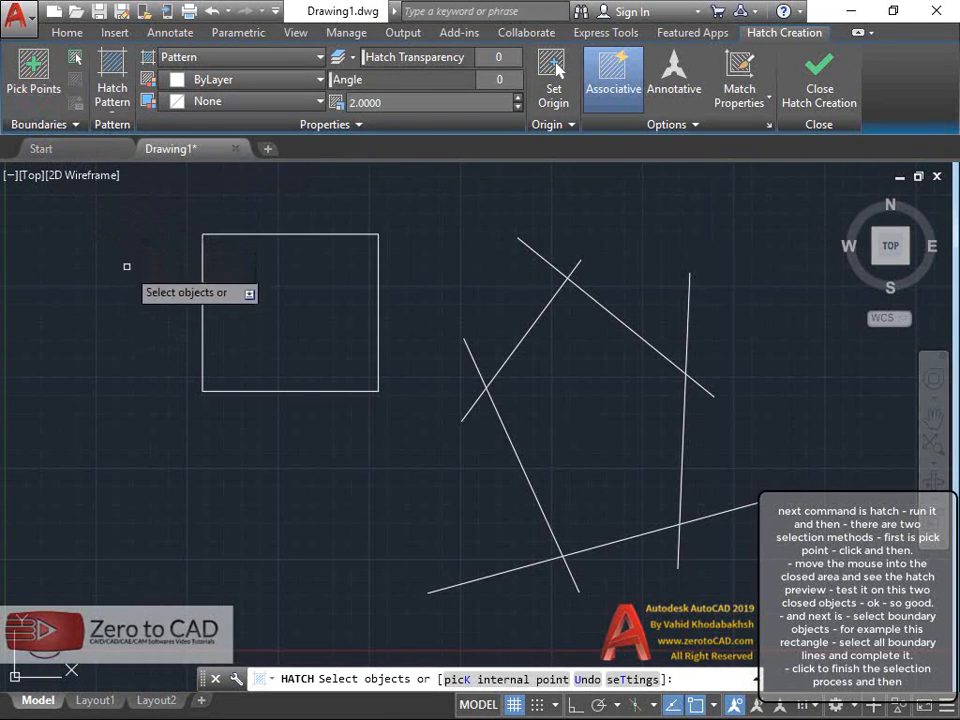
click(40, 92)
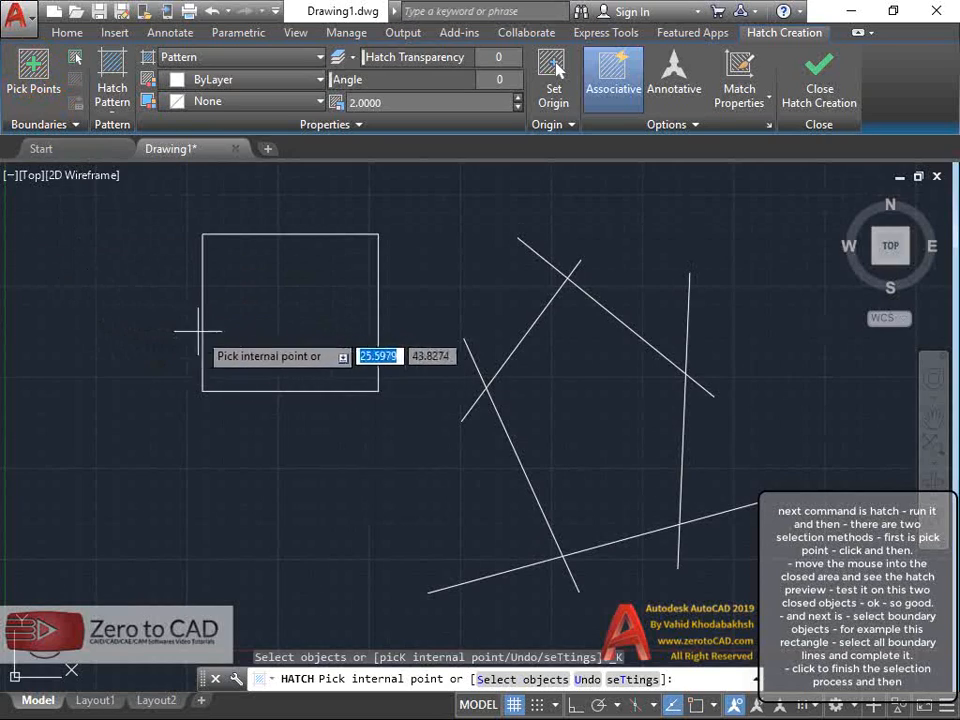
click(74, 60)
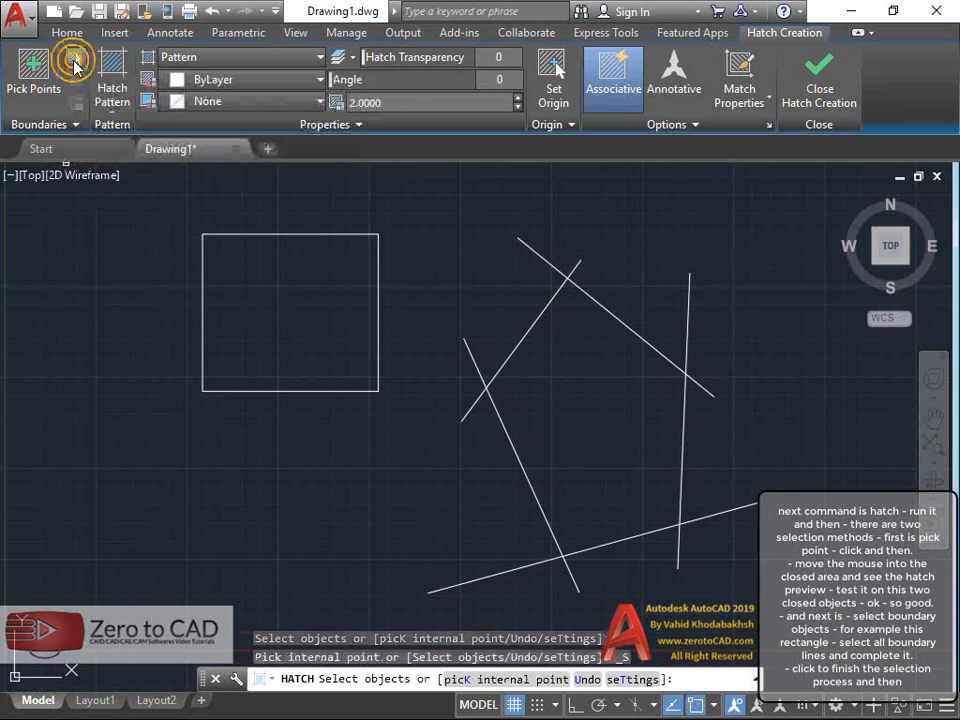
click(199, 301)
scroll(215, 251, up, 4)
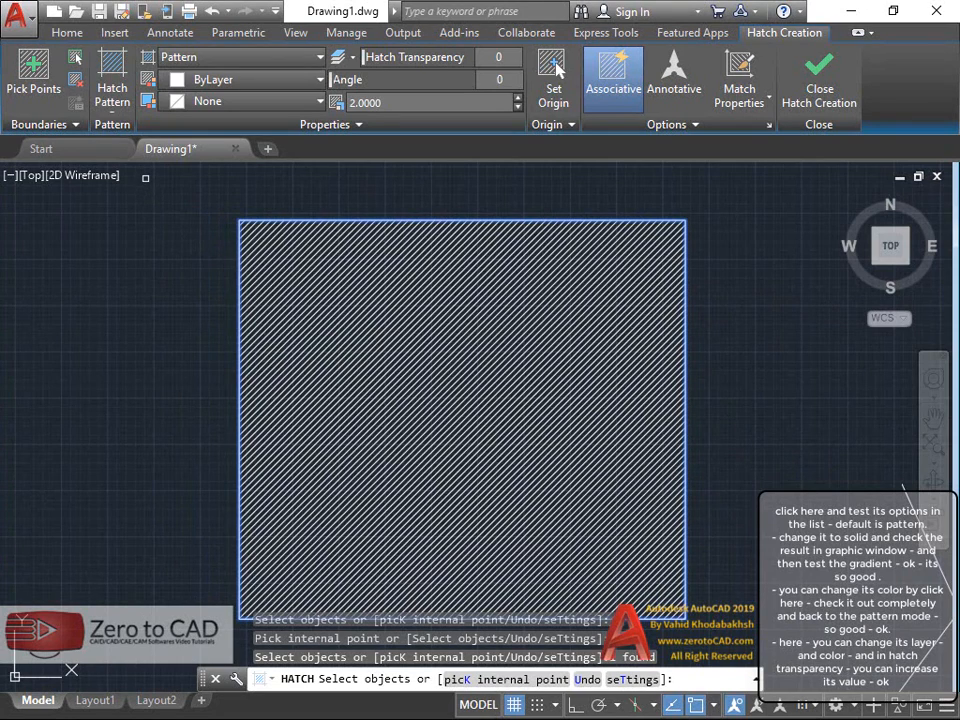
- Change the rectangle's hatch type to Solid and set its color to orange 242,103,34
click(246, 59)
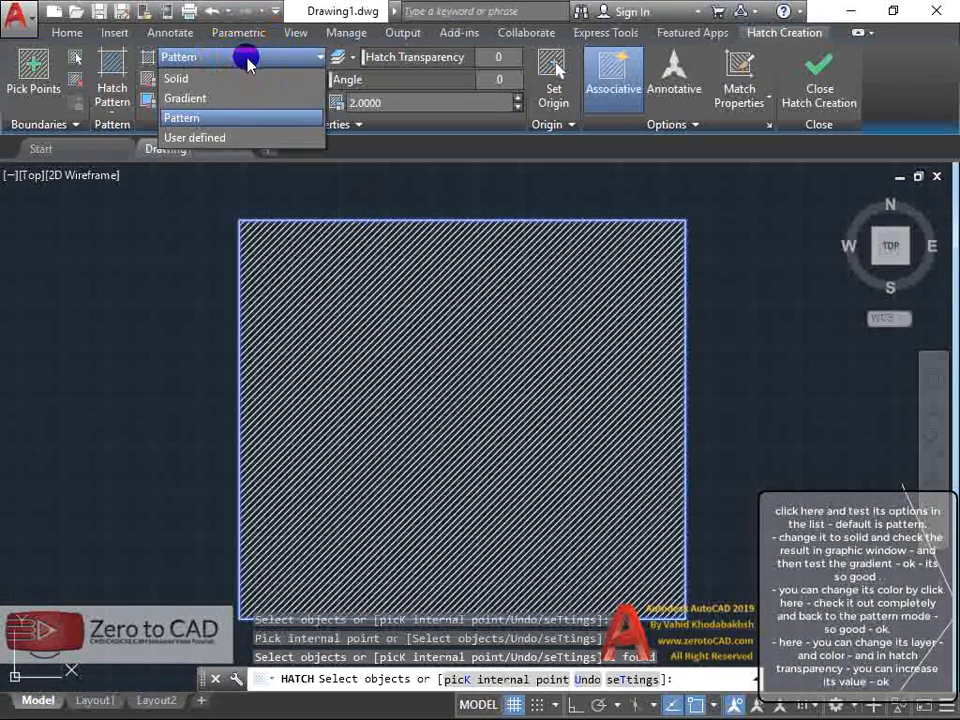
click(205, 118)
click(191, 80)
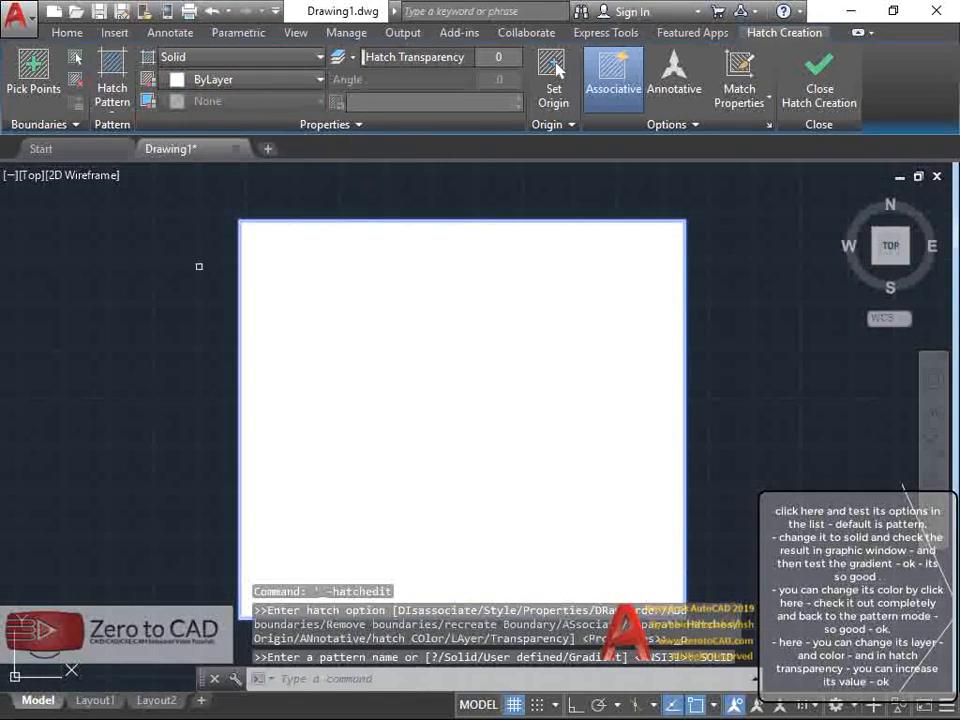
middle_drag(210, 261, 228, 247)
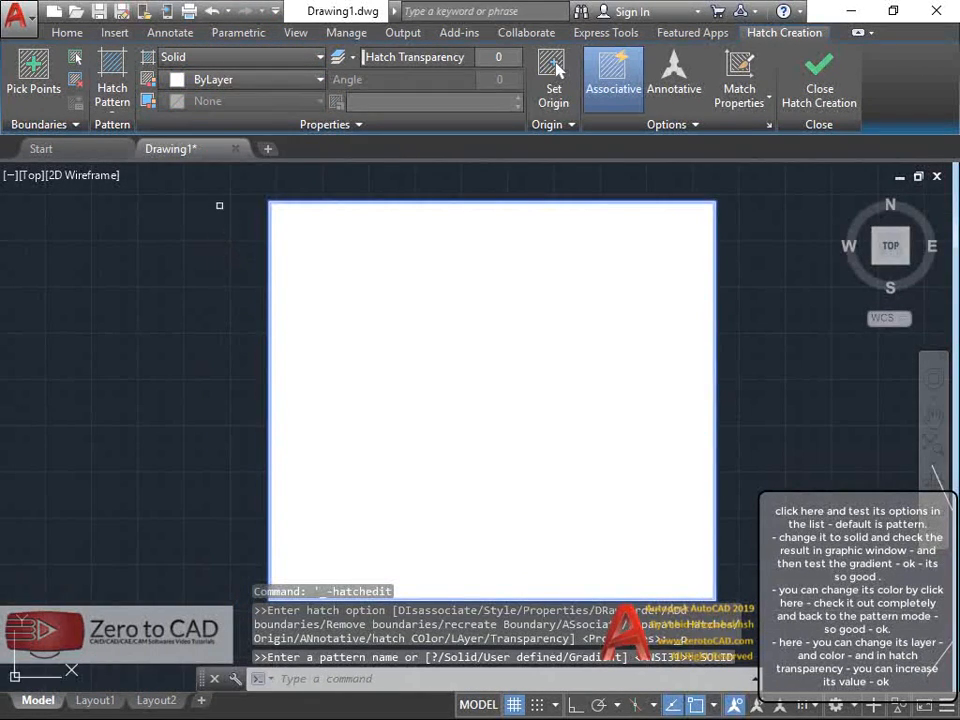
click(229, 90)
click(206, 175)
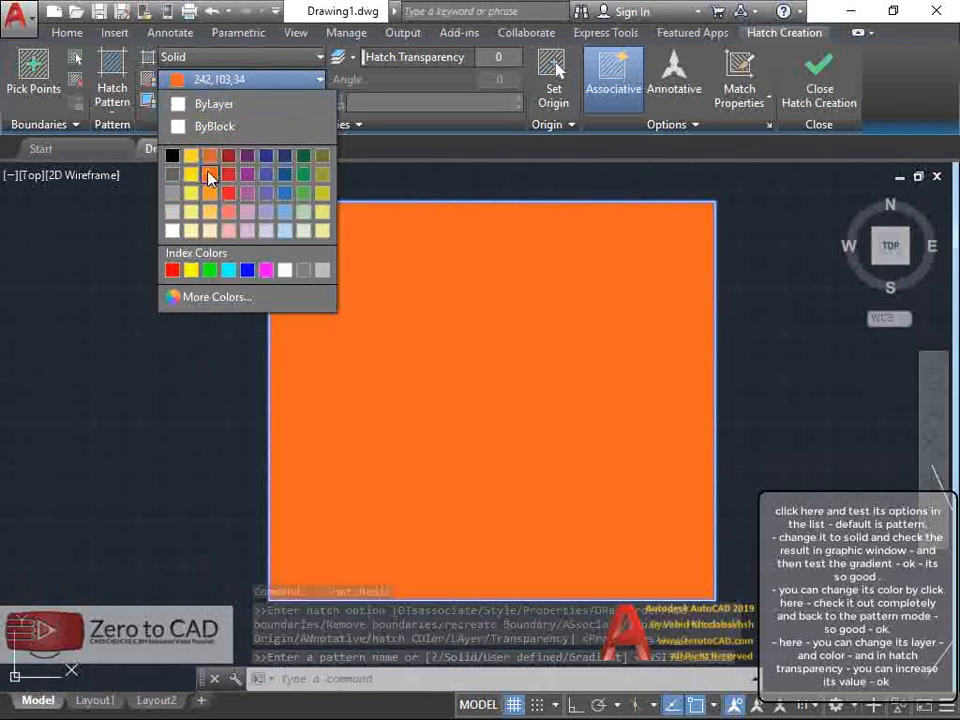
- Change the rectangle's hatch type to Gradient with first color 205,32,39 and second color 152,152,204
click(201, 58)
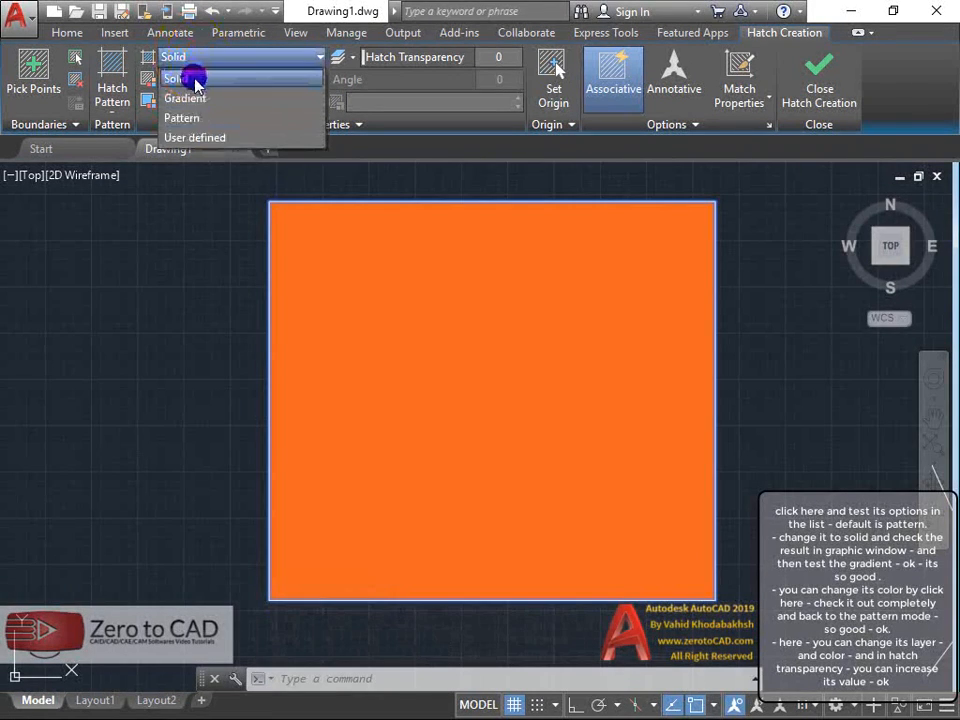
click(195, 97)
click(214, 82)
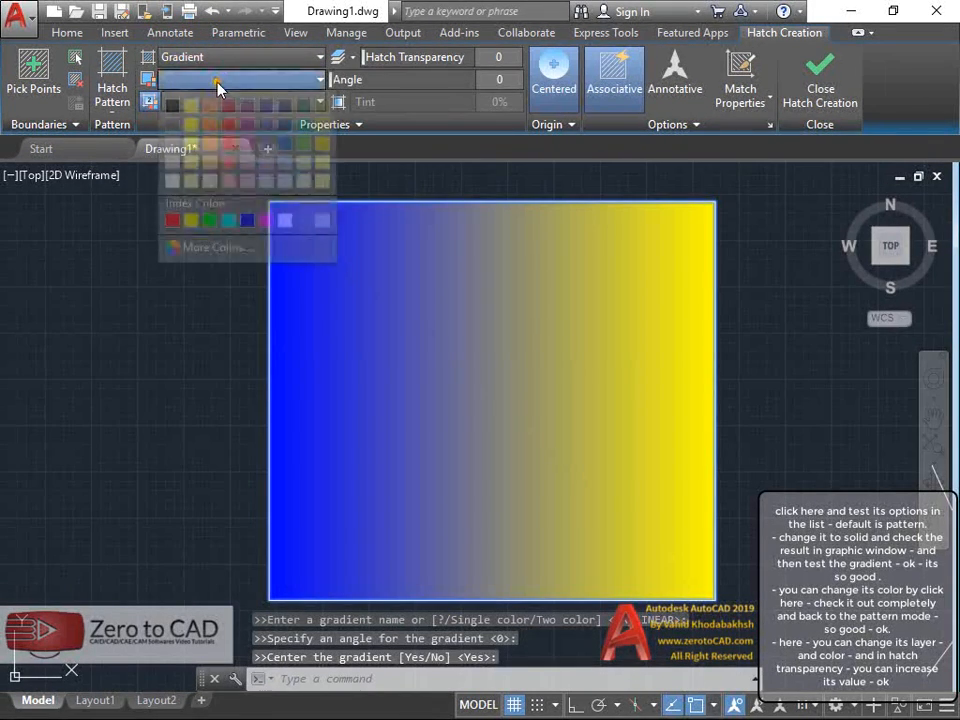
click(220, 108)
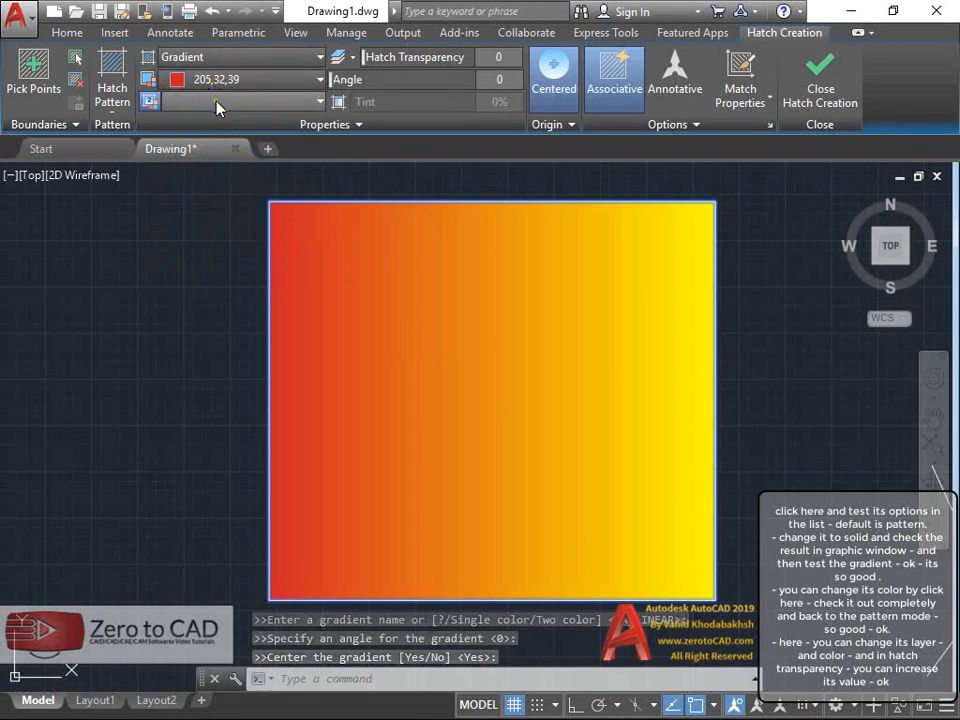
click(217, 104)
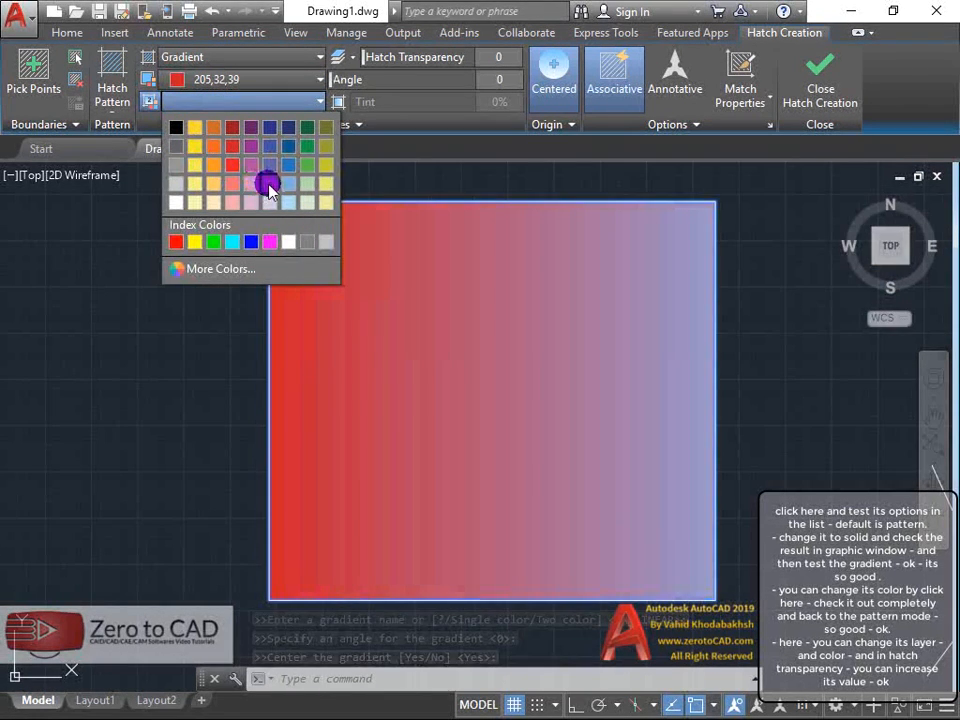
click(266, 183)
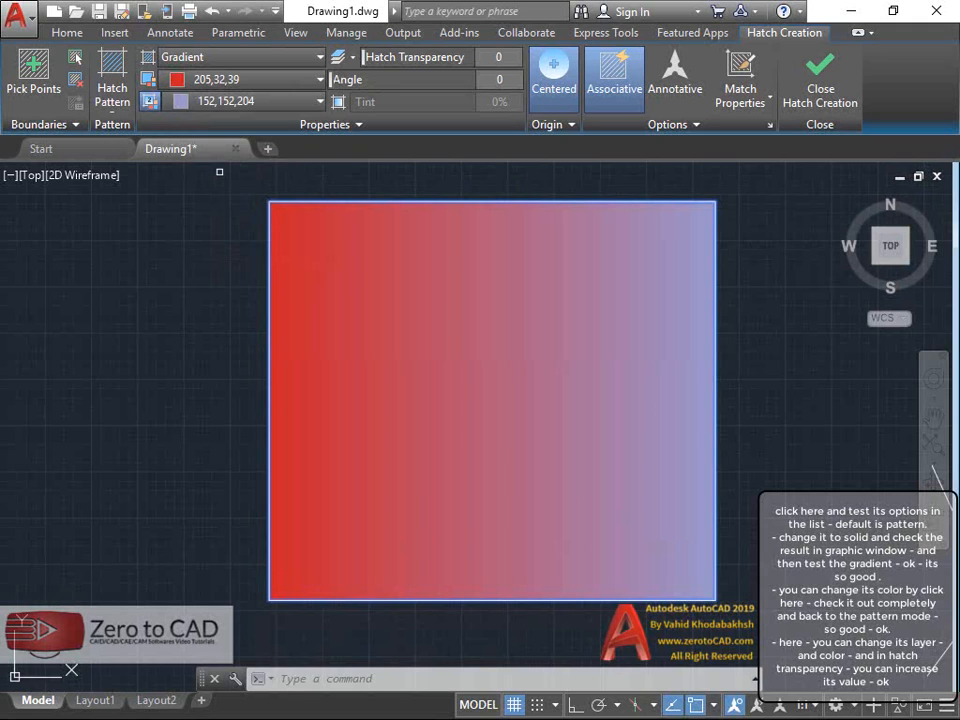
- Set the rectangle's hatch type to Pattern and its color to white 255,255,255
click(205, 57)
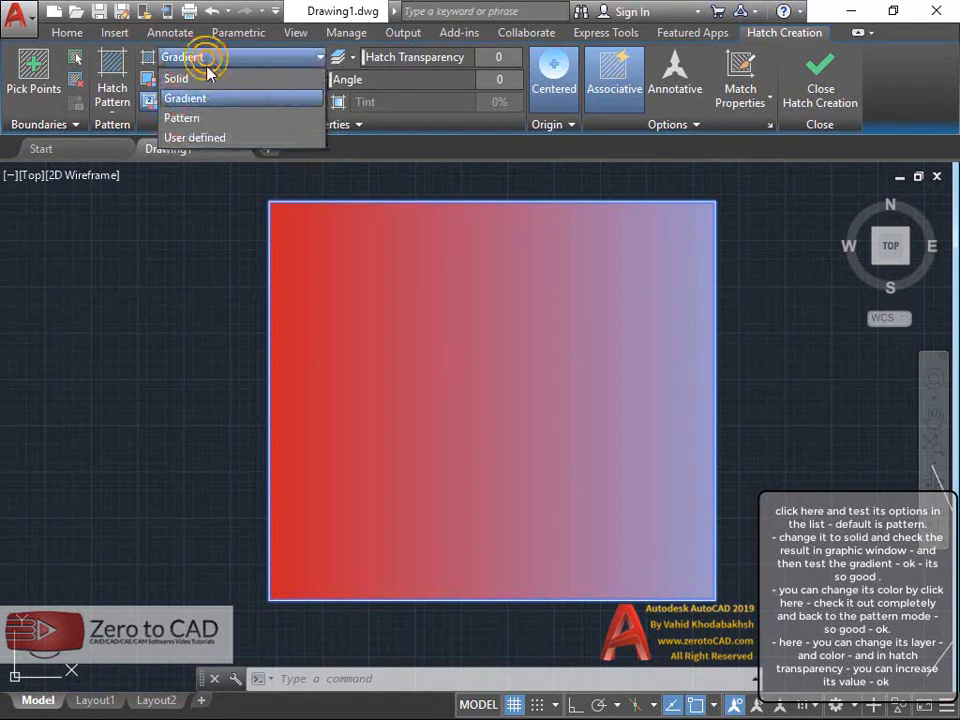
click(196, 118)
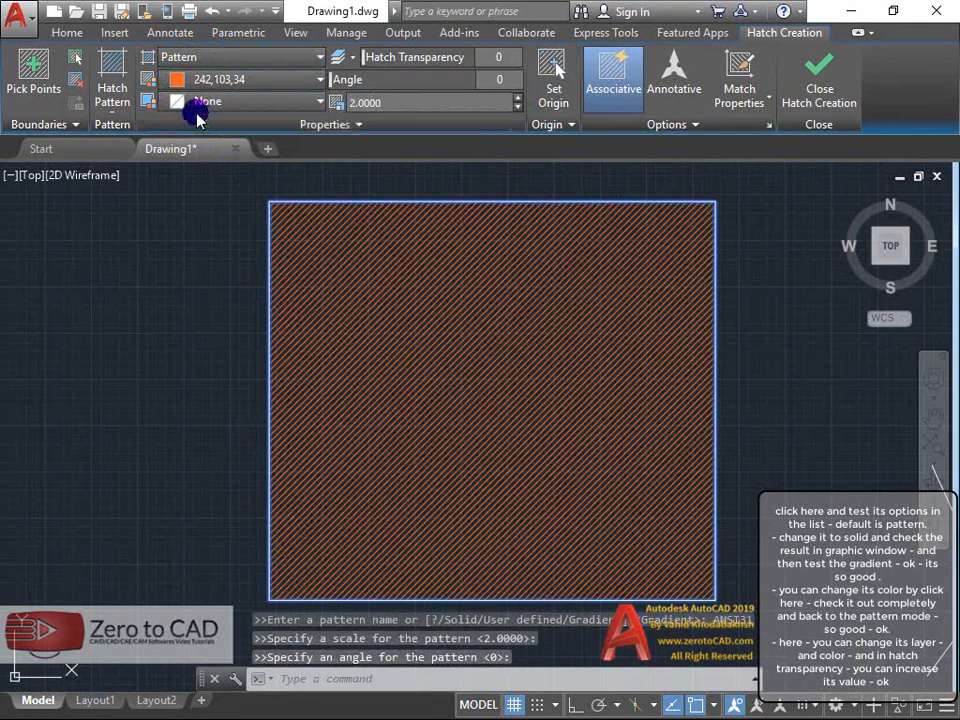
click(205, 80)
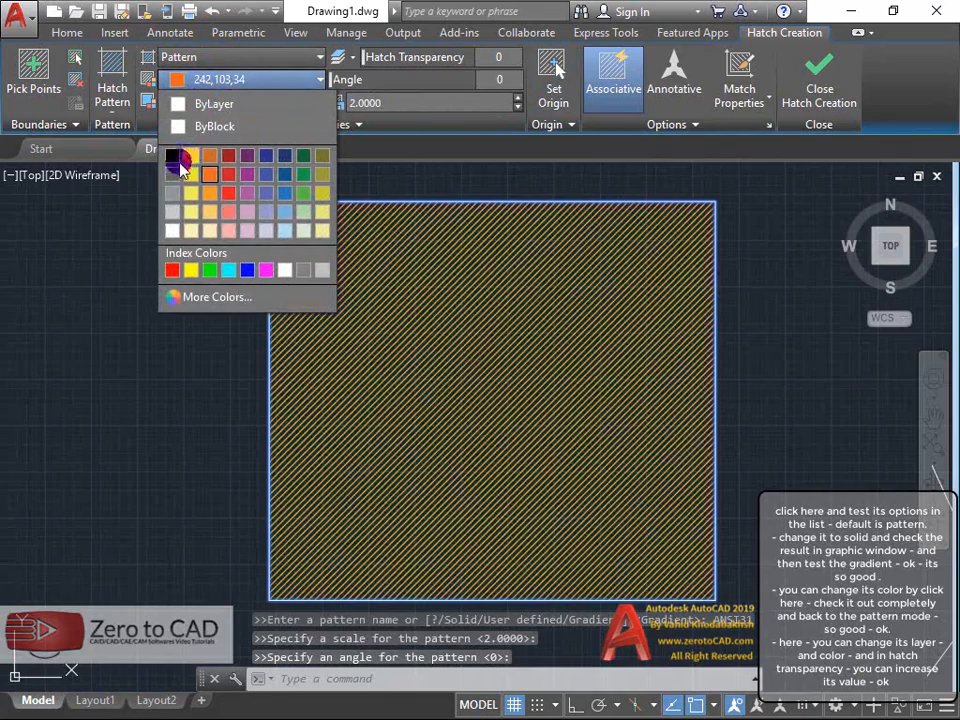
click(172, 229)
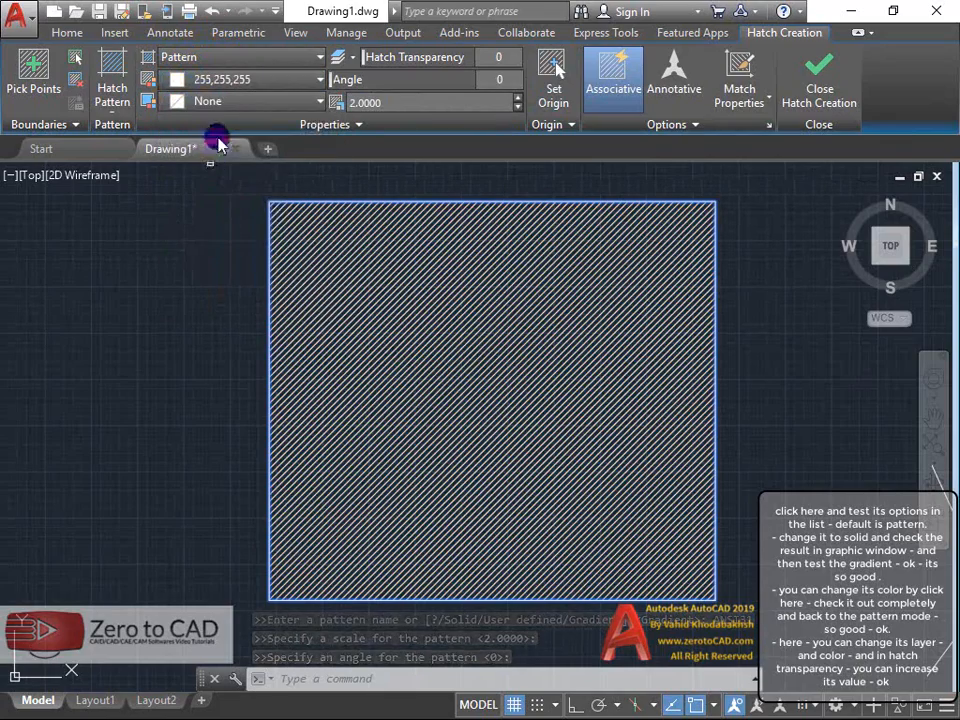
- Try a hatch angle of 45 on the rectangle's pattern, restoring the angle to 0
click(219, 102)
click(220, 103)
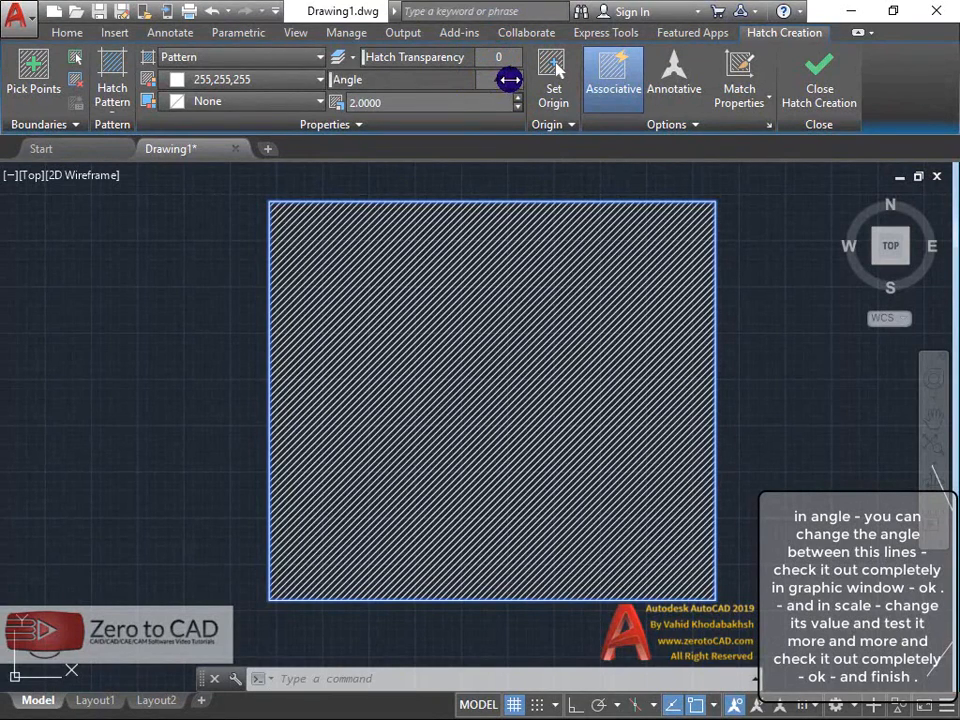
key(Return)
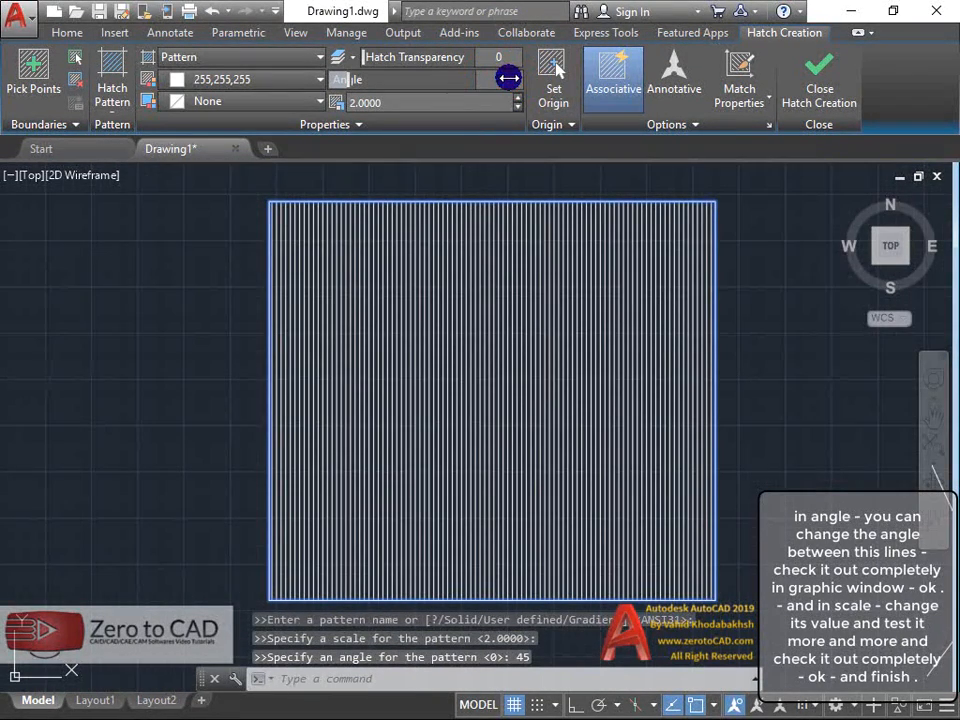
key(Return)
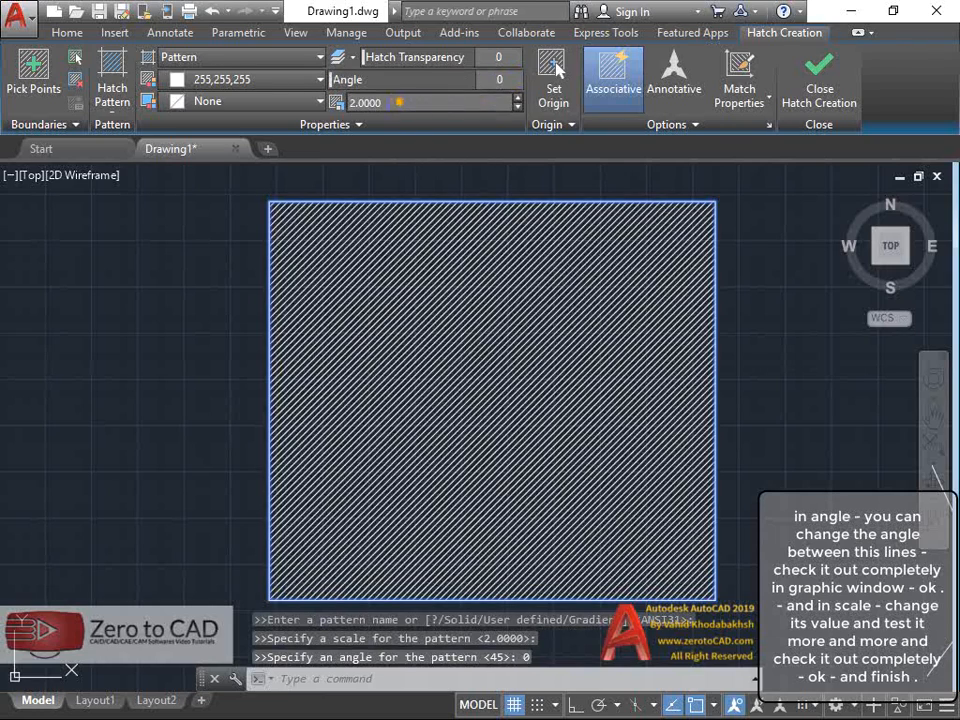
- Try hatch pattern scales of 1, 3 and 4 on the rectangle
drag(399, 102, 301, 105)
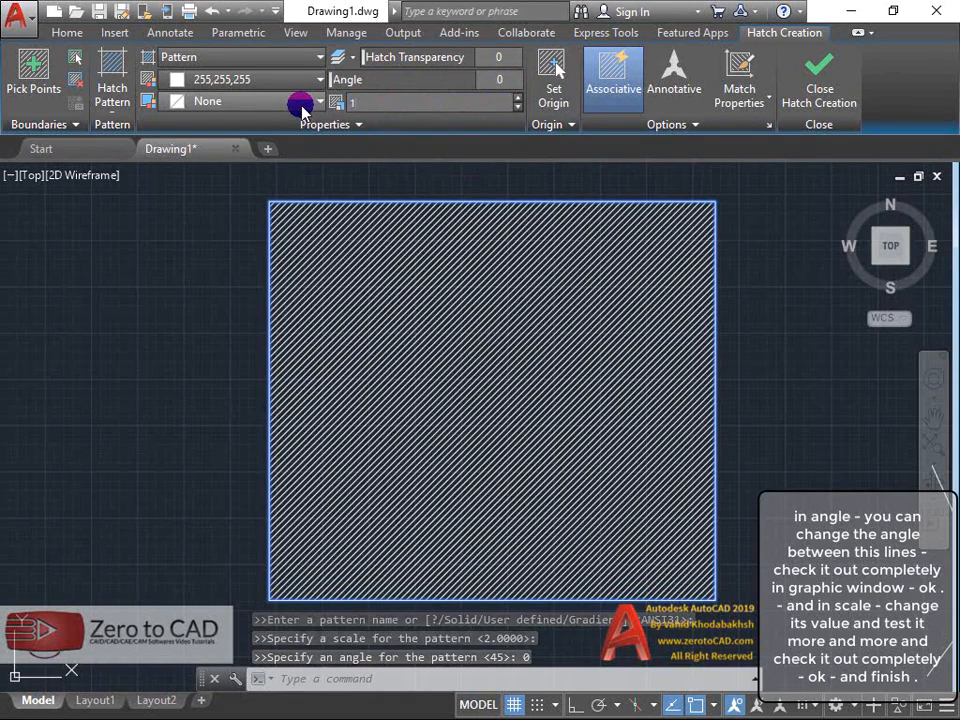
key(Return)
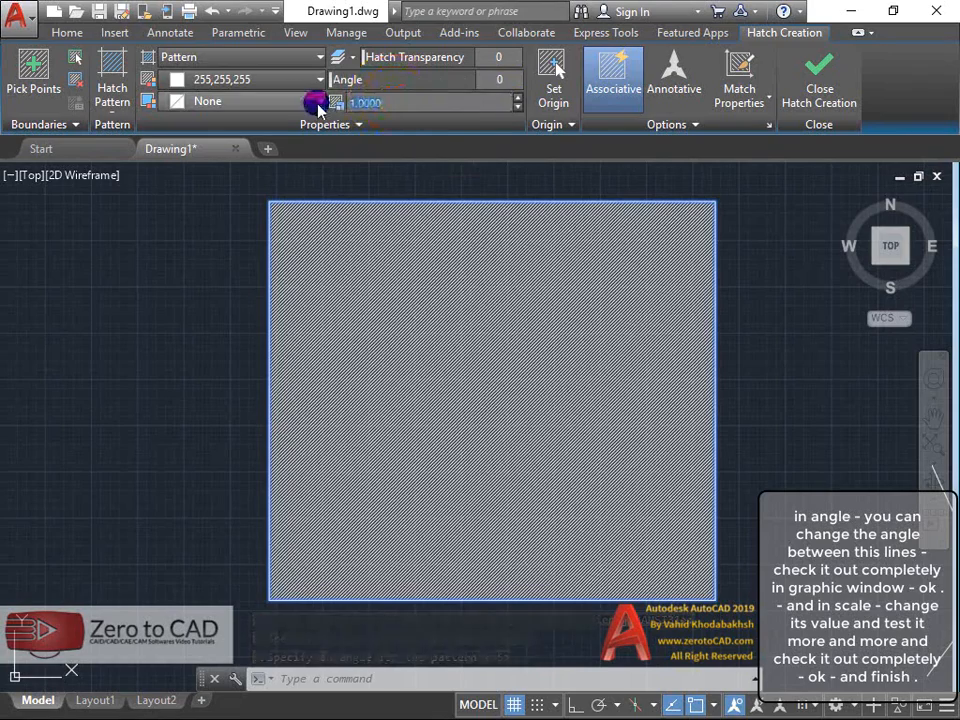
text(3)
key(Return)
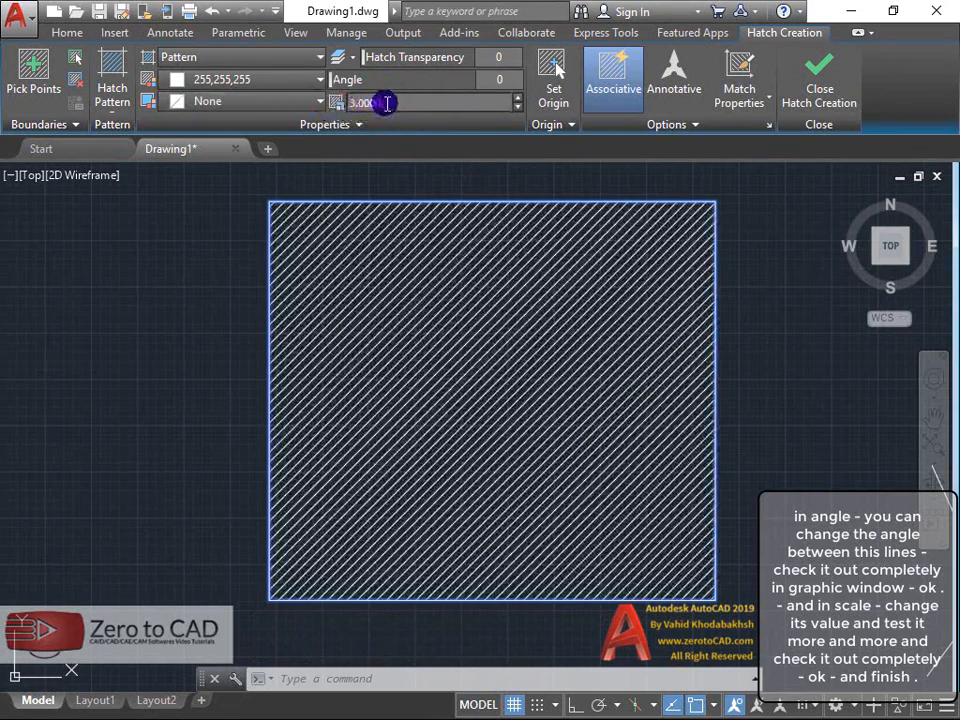
text(4)
key(Return)
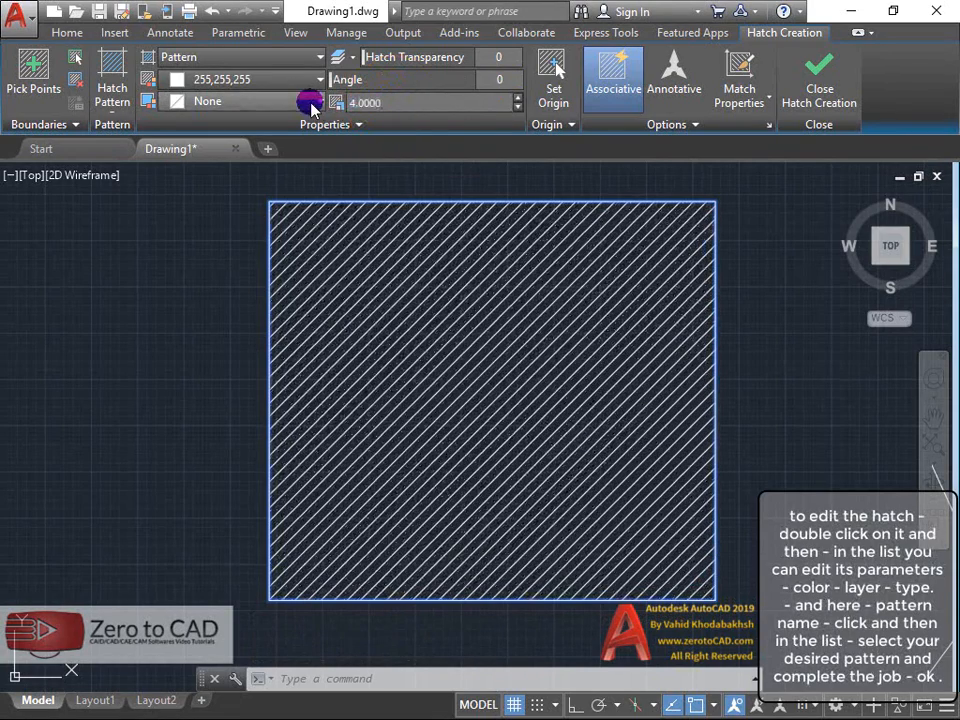
- Set the rectangle's hatch pattern scale to 5 and finish creating the hatch
text(5)
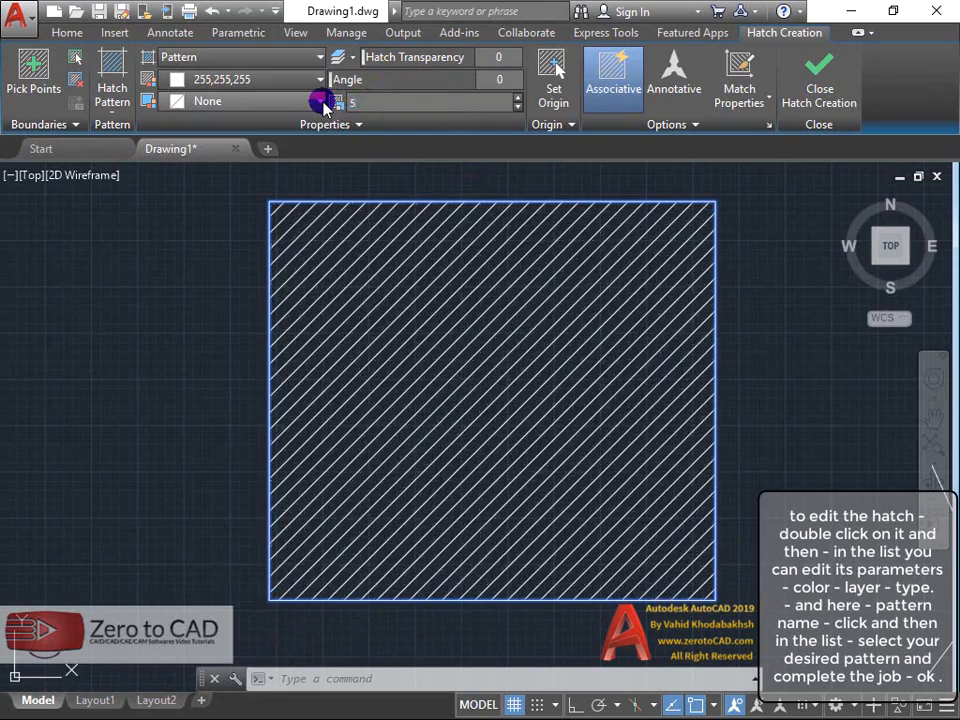
key(Return)
click(815, 65)
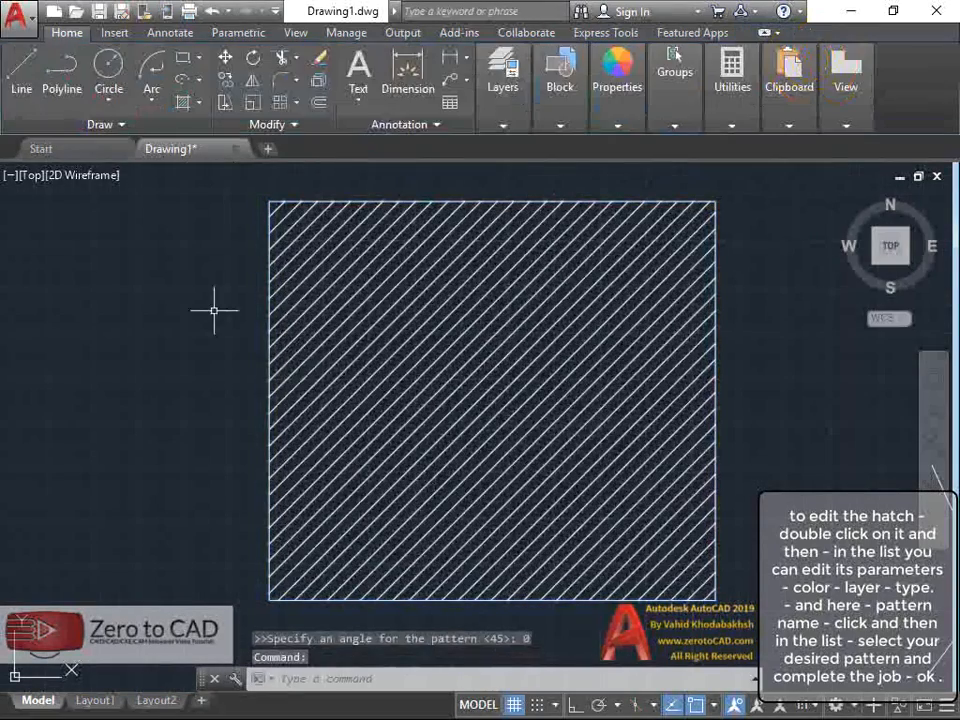
- Edit the rectangle's existing hatch to use the ANSI37 pattern and deselect it
double_click(345, 315)
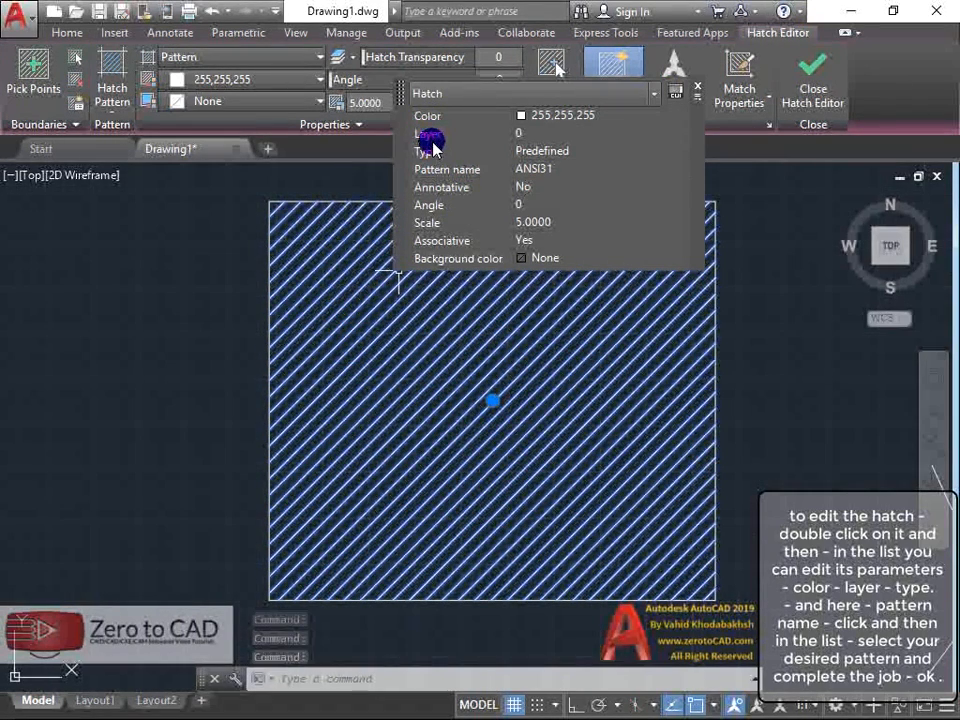
click(596, 168)
click(677, 170)
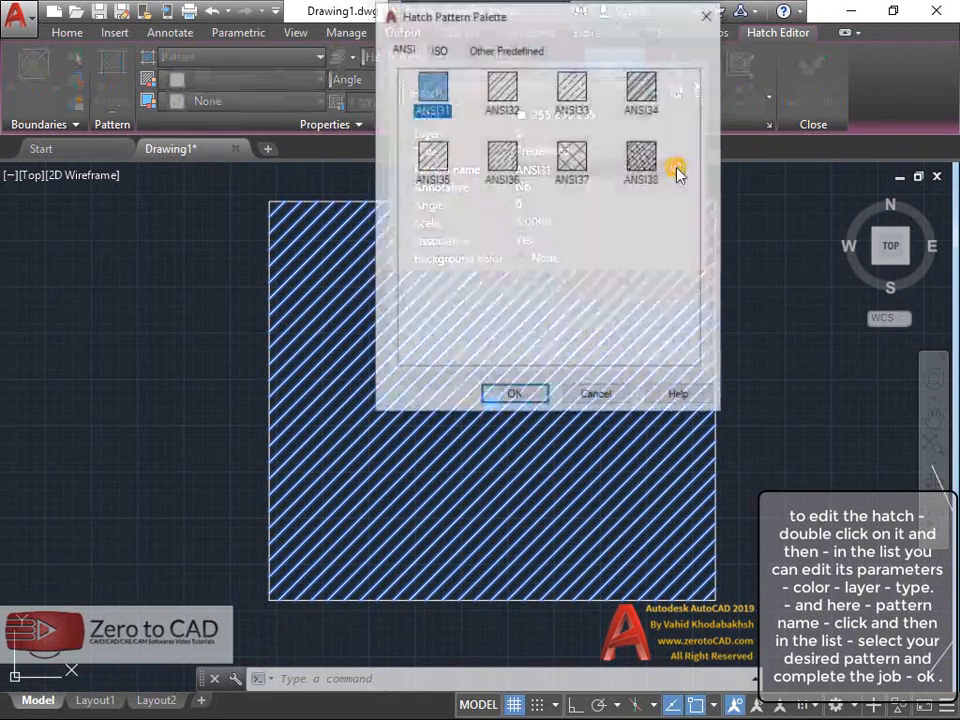
click(510, 100)
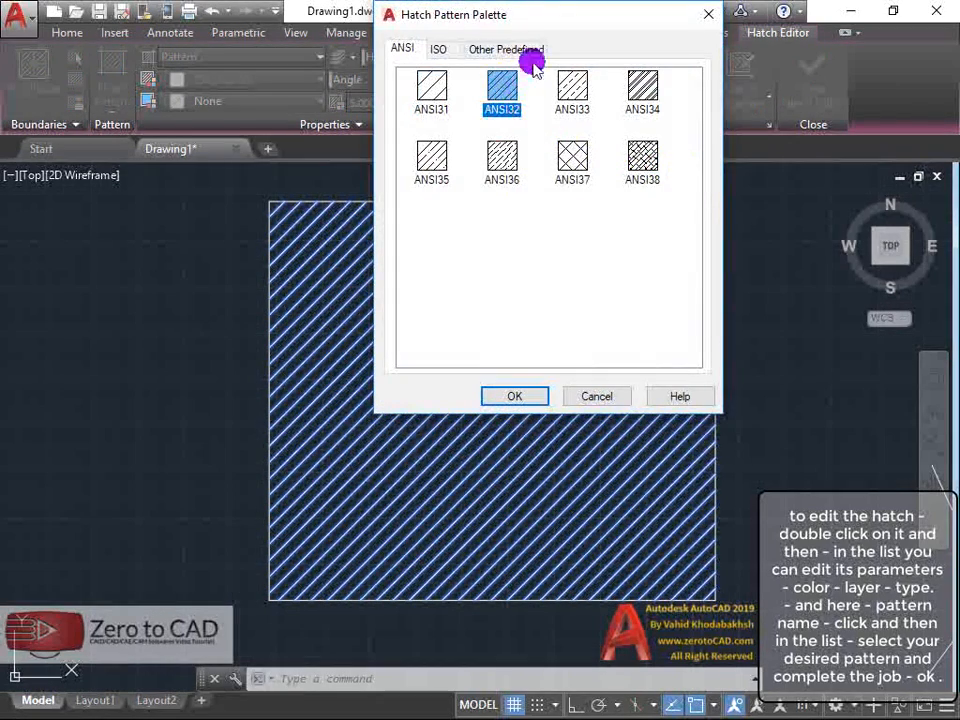
drag(542, 22, 645, 78)
click(674, 210)
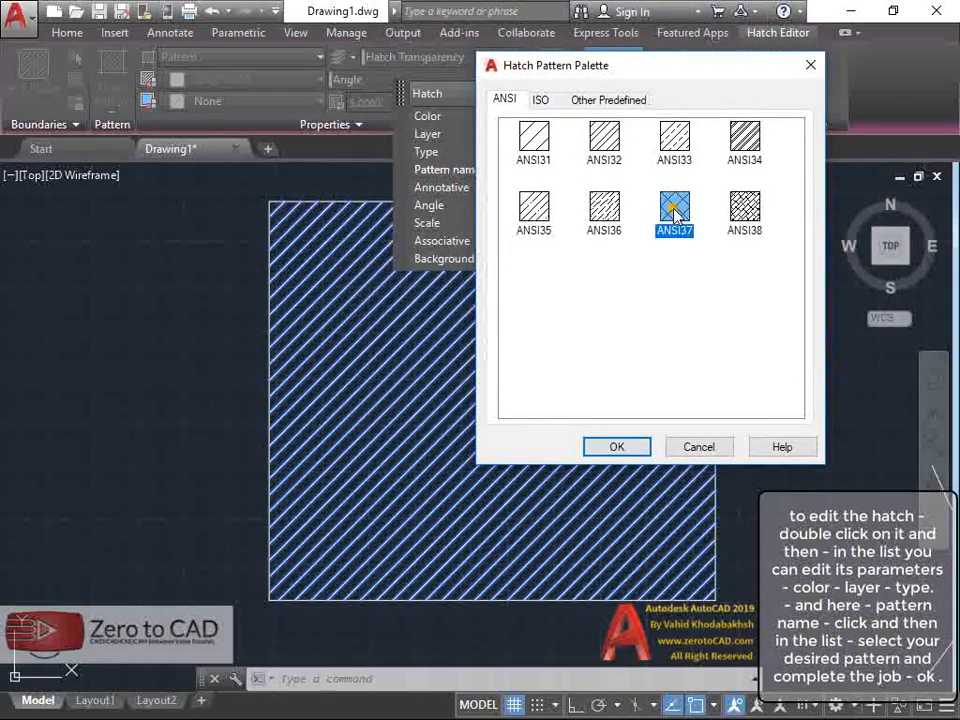
click(633, 447)
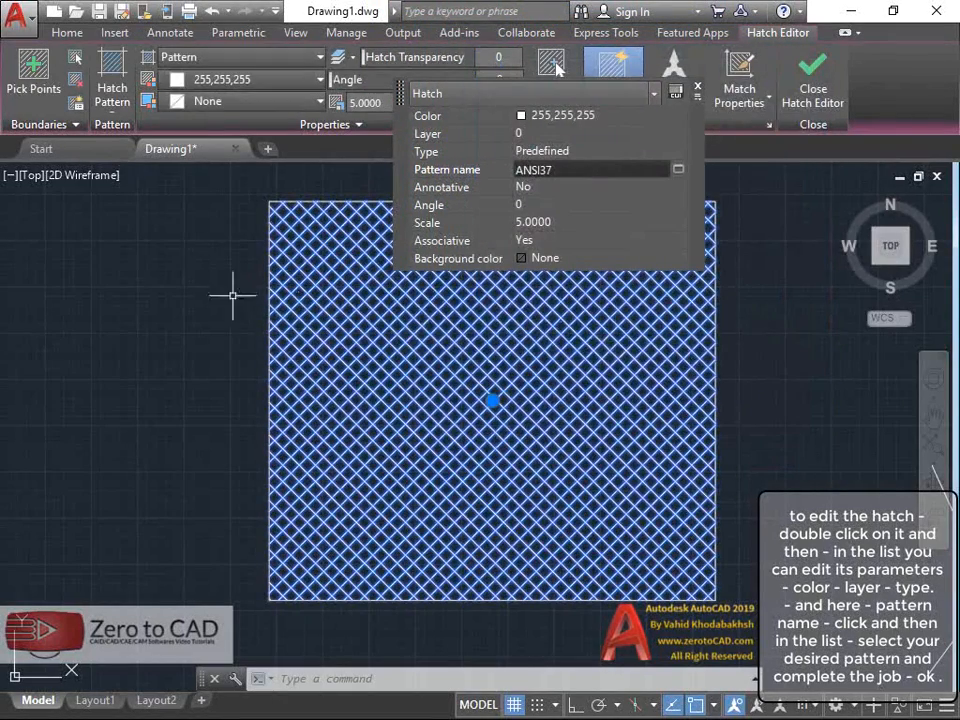
key(Escape)
key(Escape)
- Draw a Spline Fit curve with a wavy W-shaped lower edge and an arched top, ending it with the Close option
middle_drag(438, 317, 406, 312)
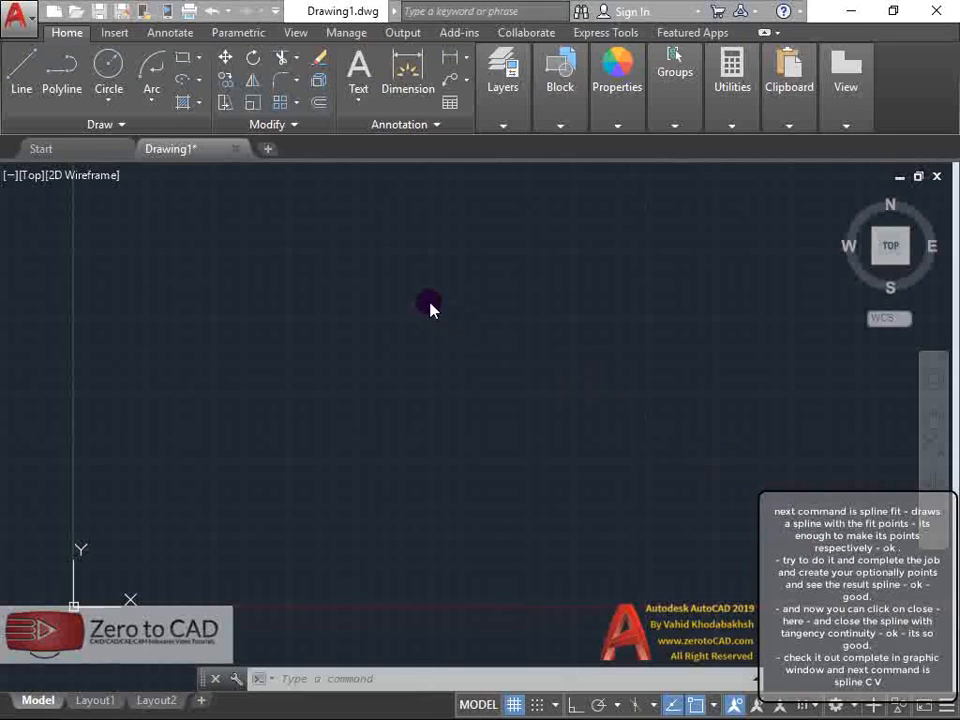
click(82, 128)
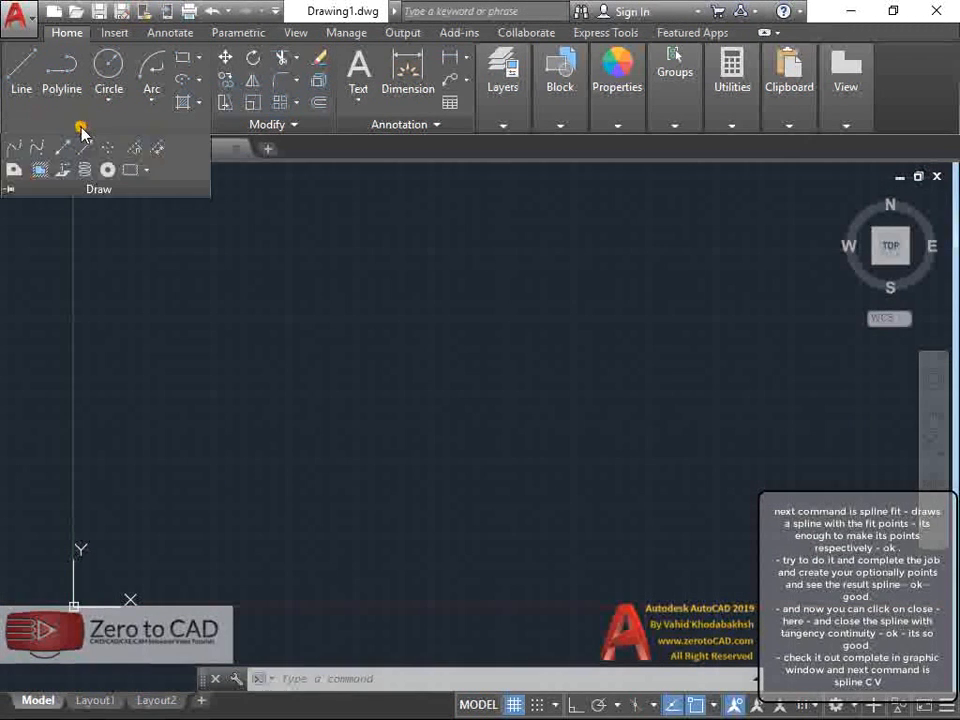
click(13, 150)
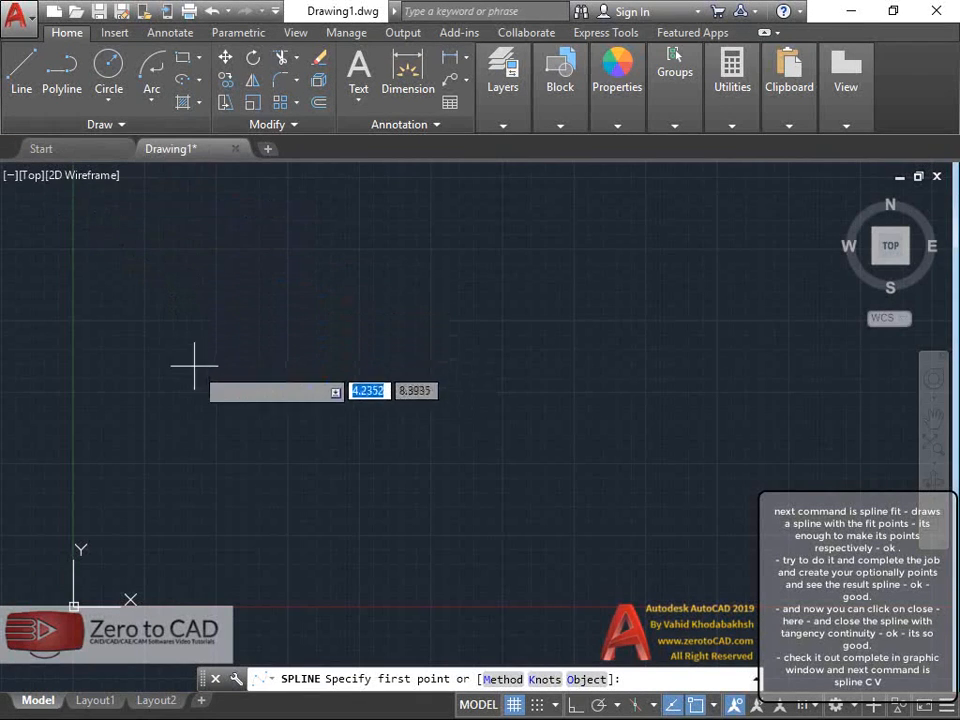
click(160, 431)
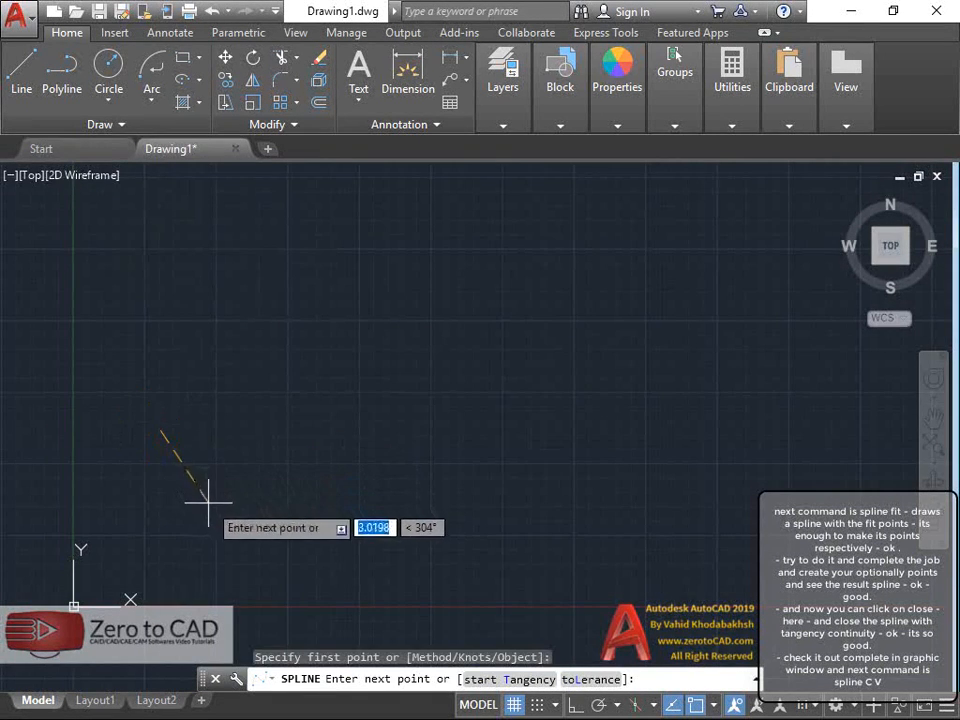
click(207, 502)
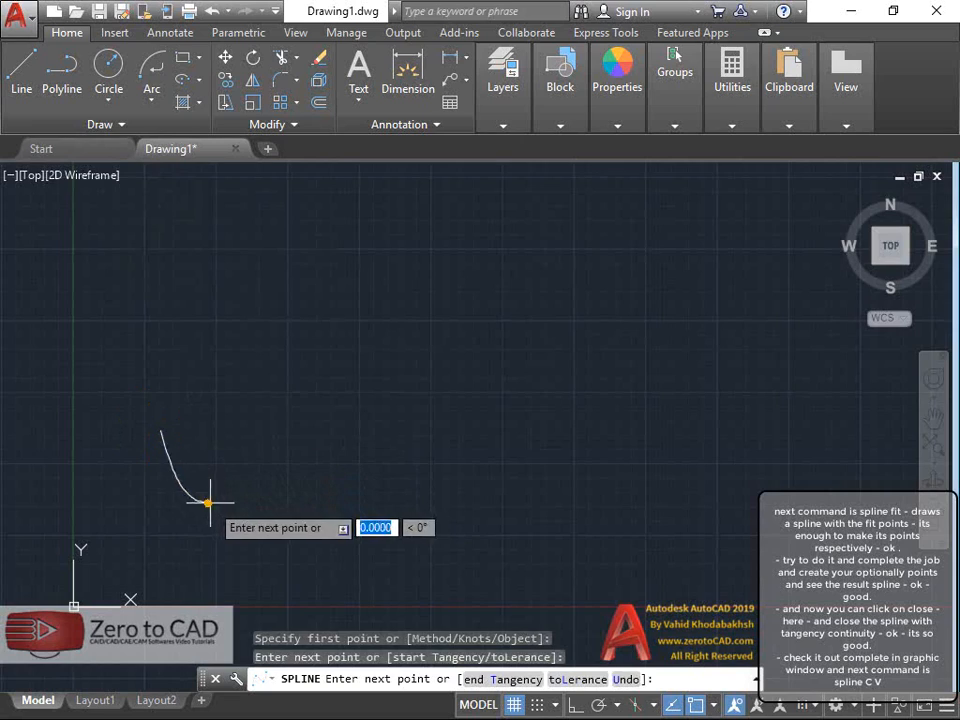
click(256, 431)
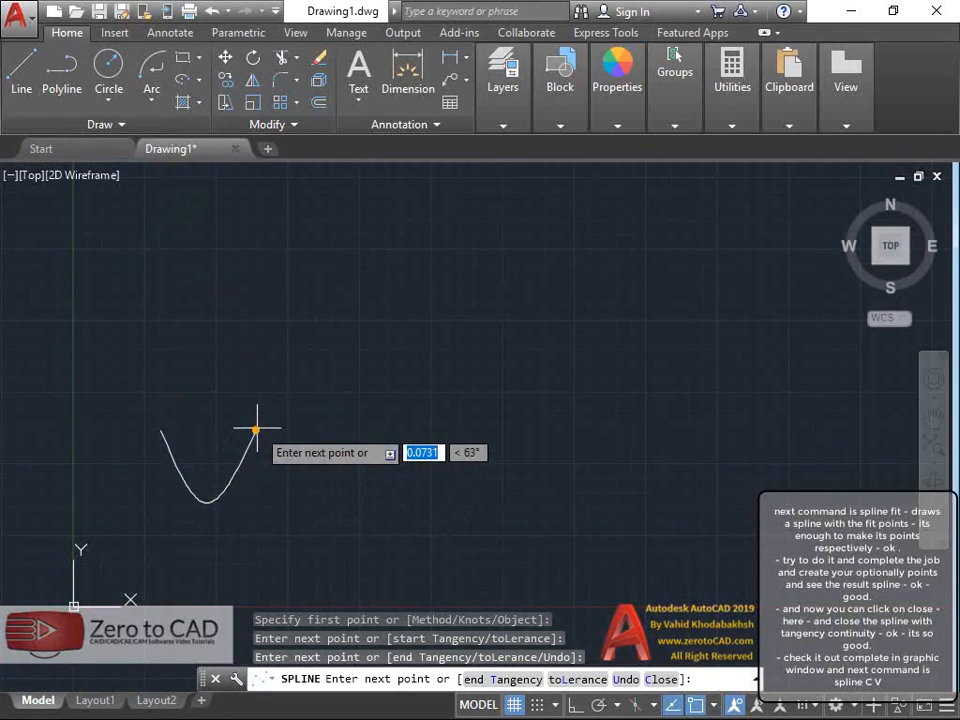
click(301, 494)
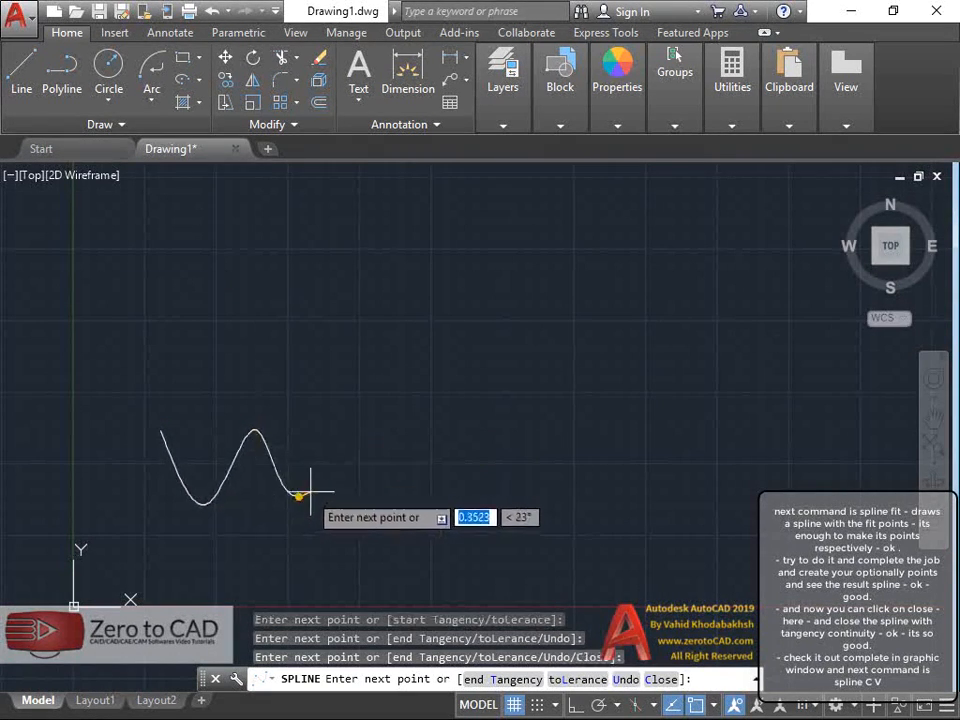
click(339, 432)
click(379, 494)
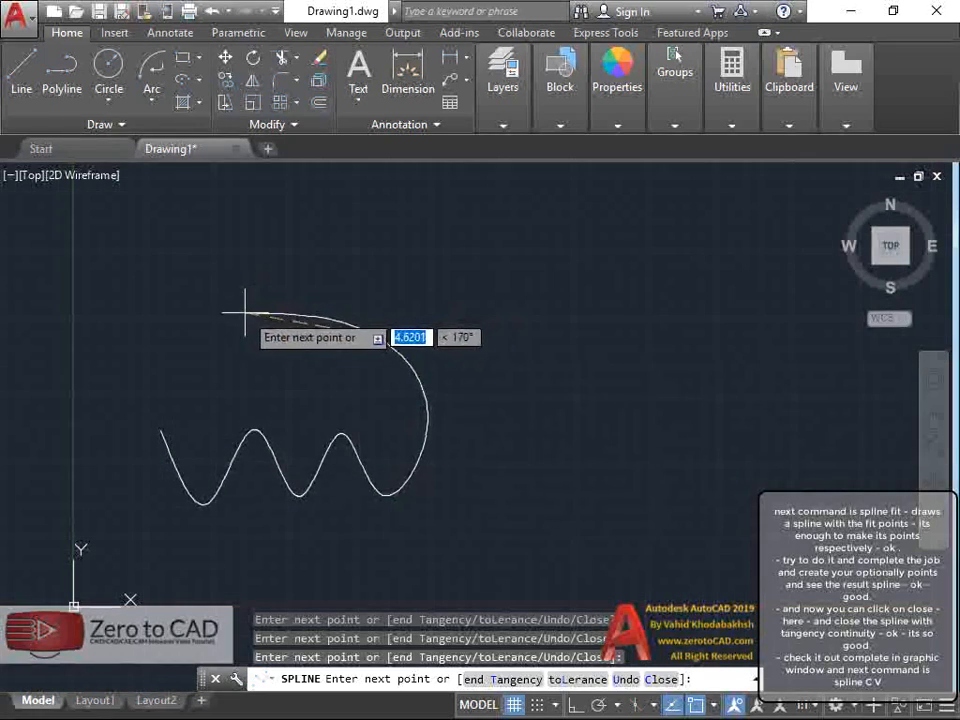
click(197, 334)
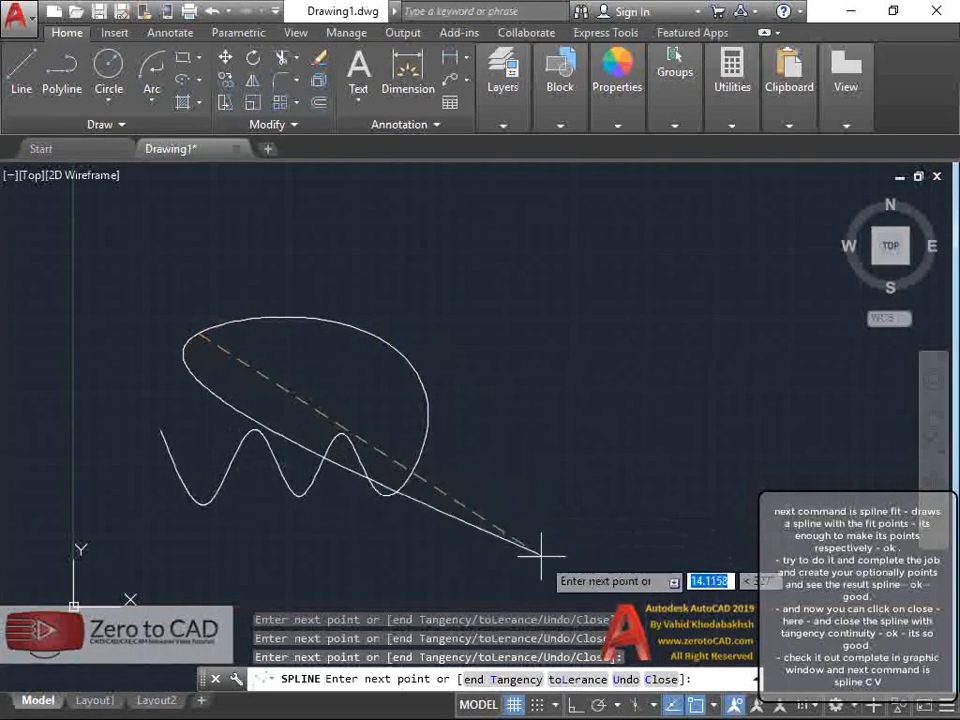
click(660, 680)
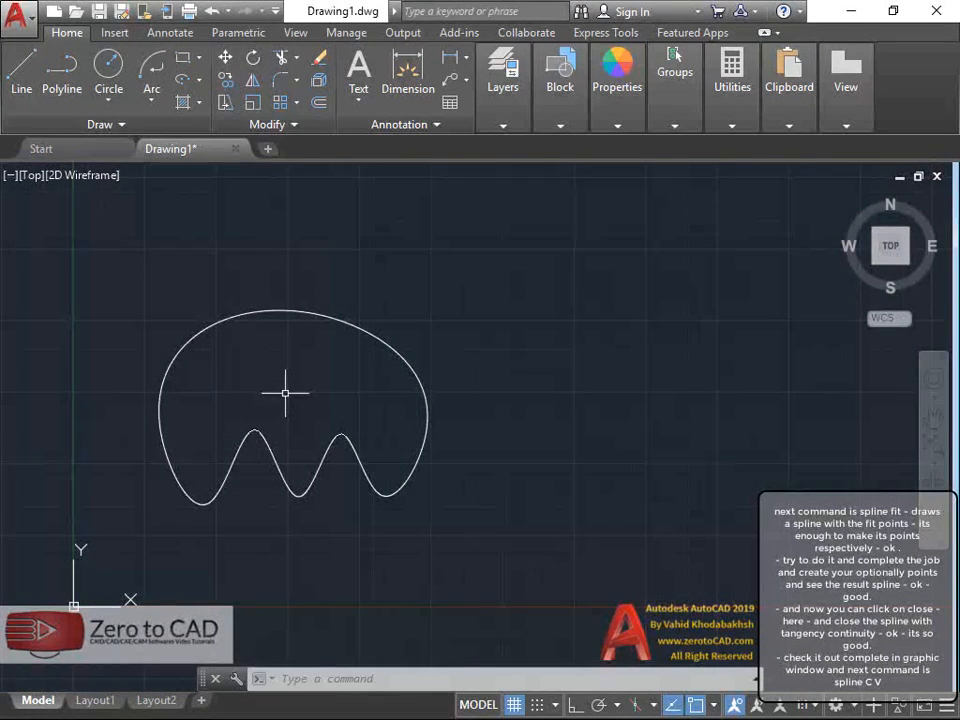
- Draw a Spline CV curve beside the first spline as a rounded C-like shape with an inward notch, ending it with the Close option
click(120, 127)
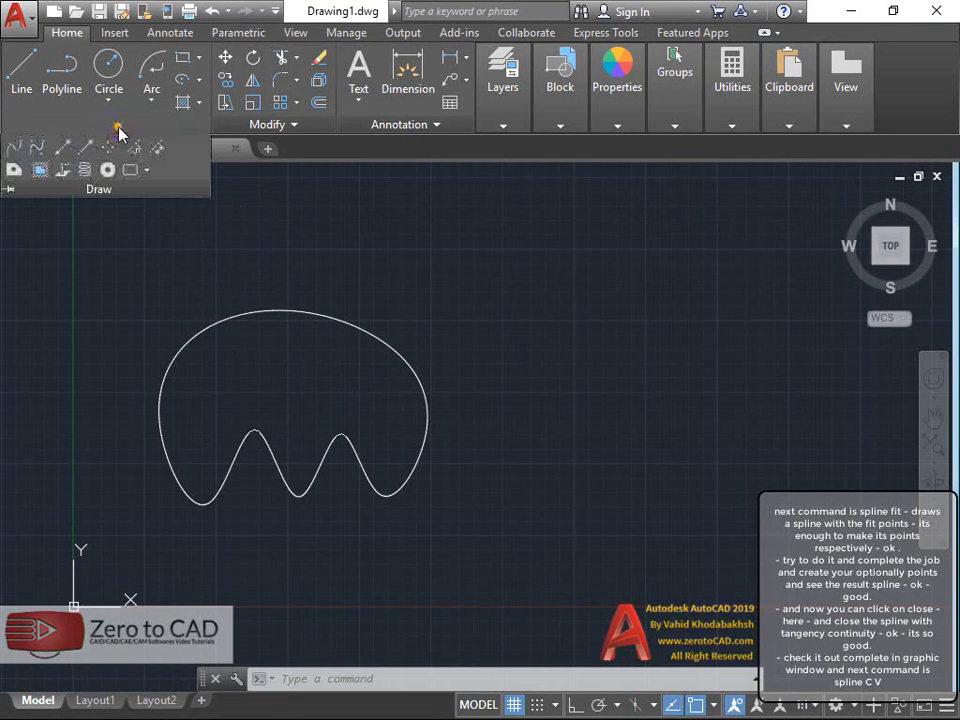
click(35, 148)
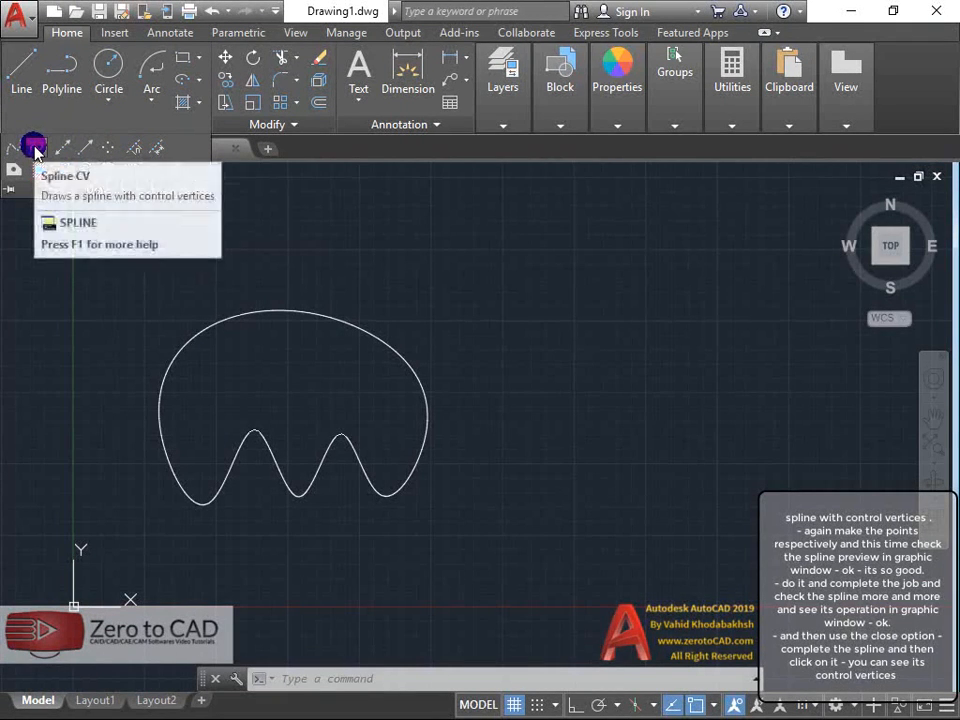
click(35, 148)
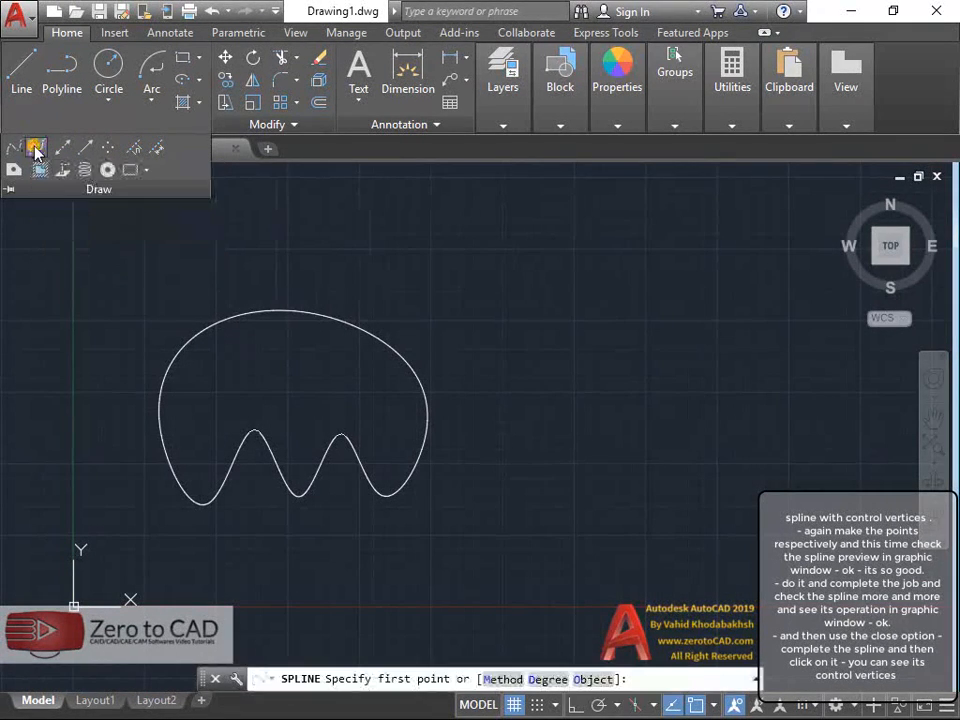
middle_drag(529, 409, 536, 403)
click(510, 423)
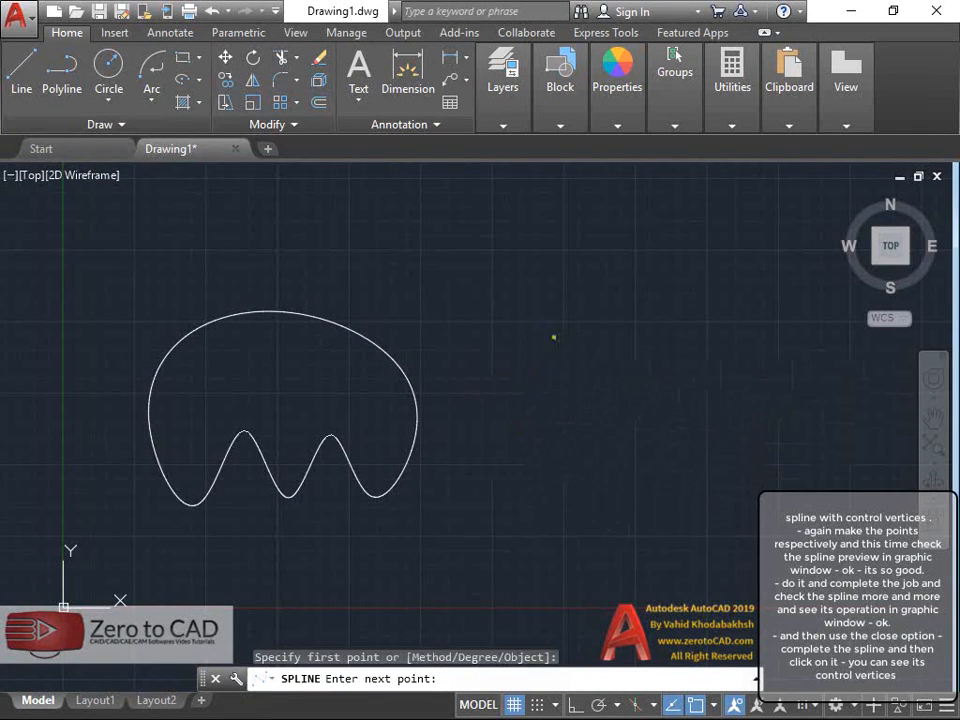
click(553, 337)
click(639, 321)
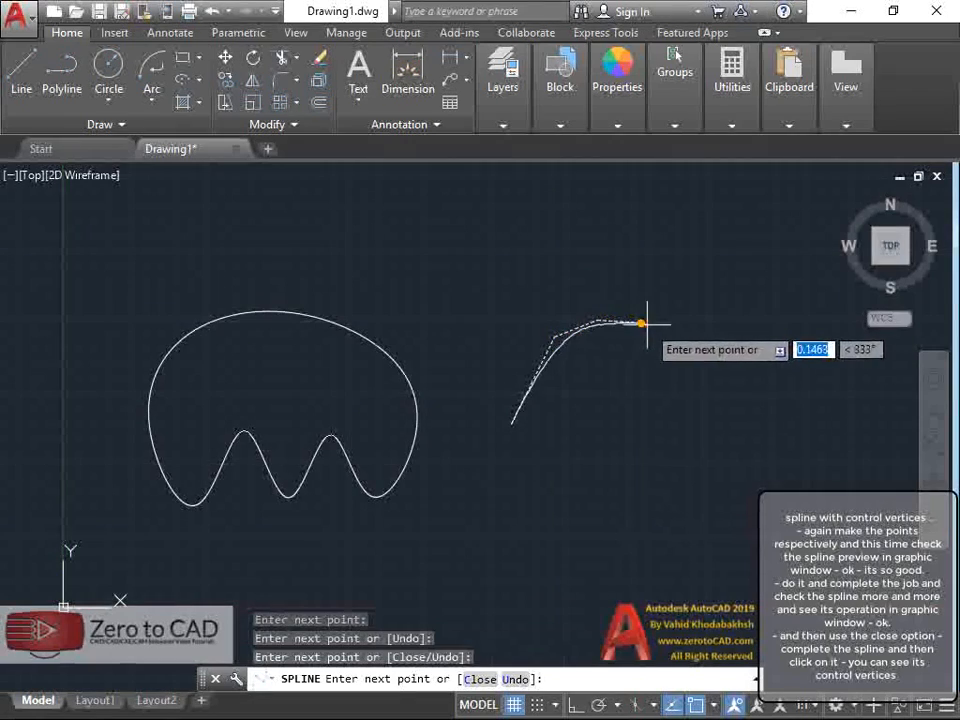
click(677, 344)
click(708, 397)
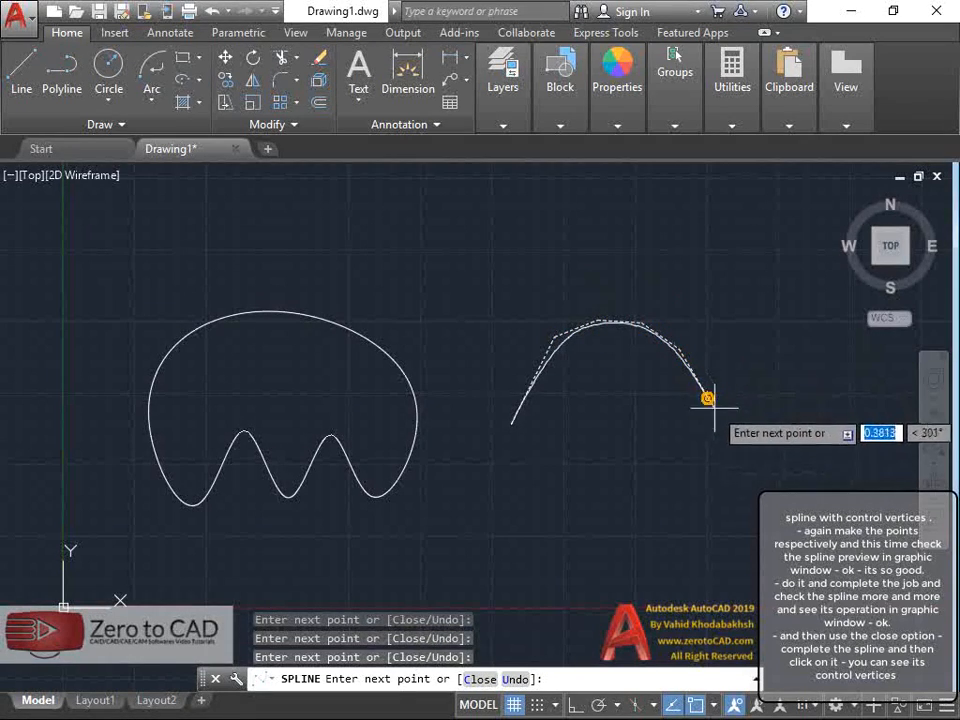
click(720, 459)
click(705, 530)
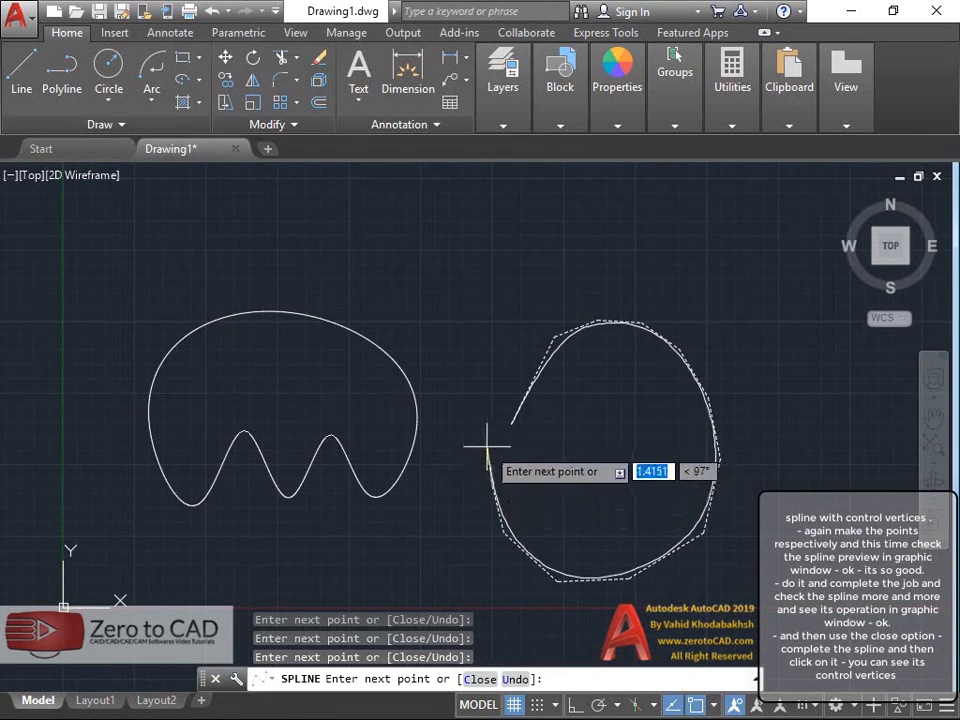
click(622, 424)
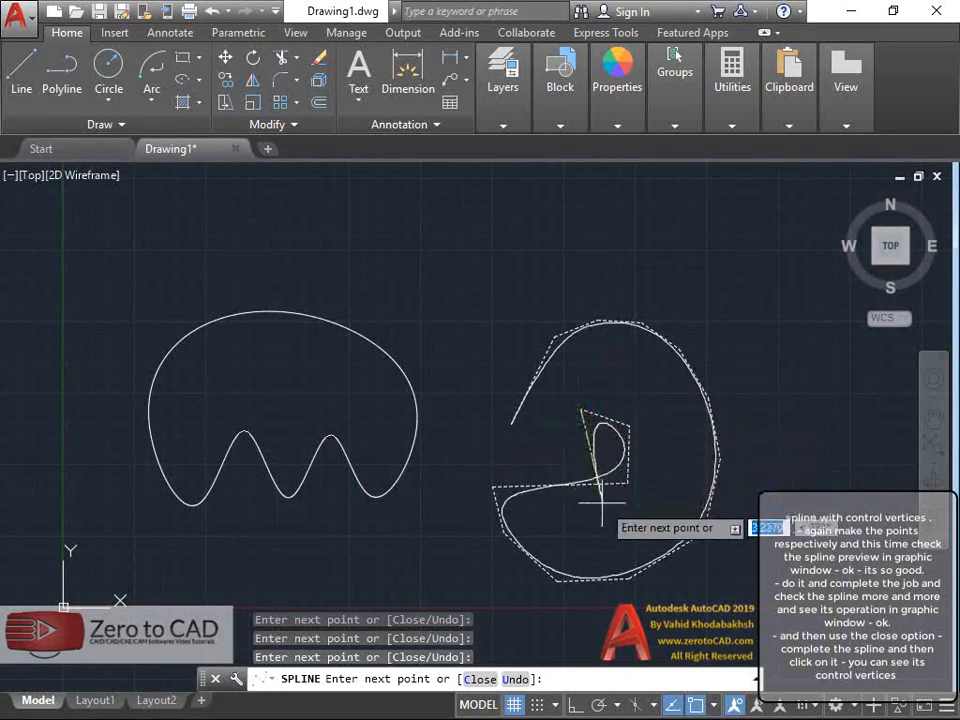
click(478, 679)
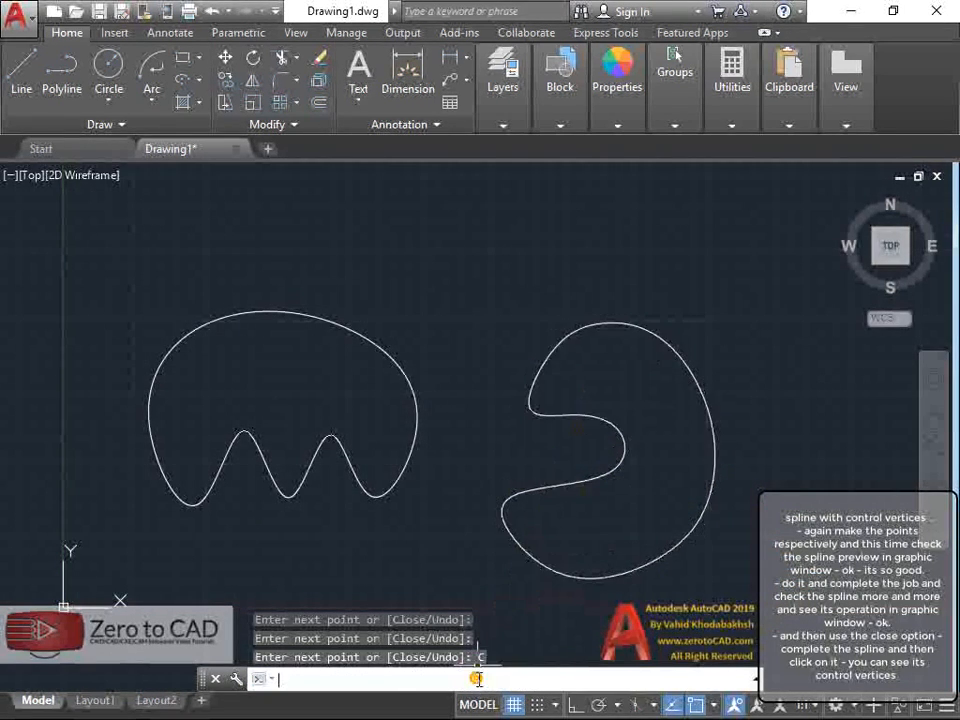
- Select the notched Spline CV curve and examine its control vertices up close
click(599, 479)
scroll(622, 478, up, 2)
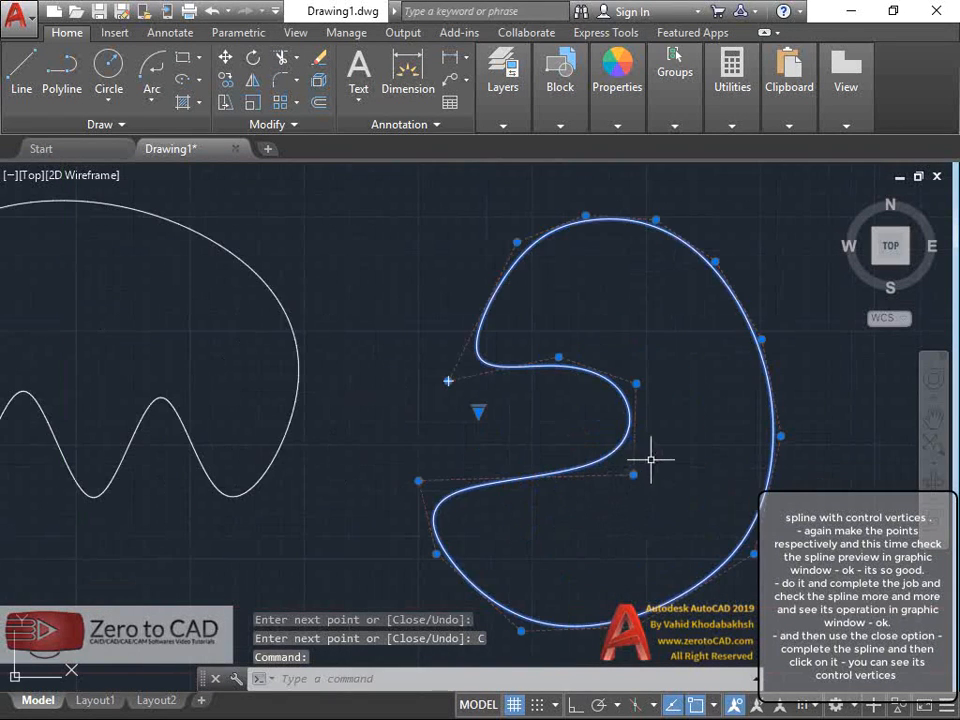
middle_drag(651, 459, 623, 444)
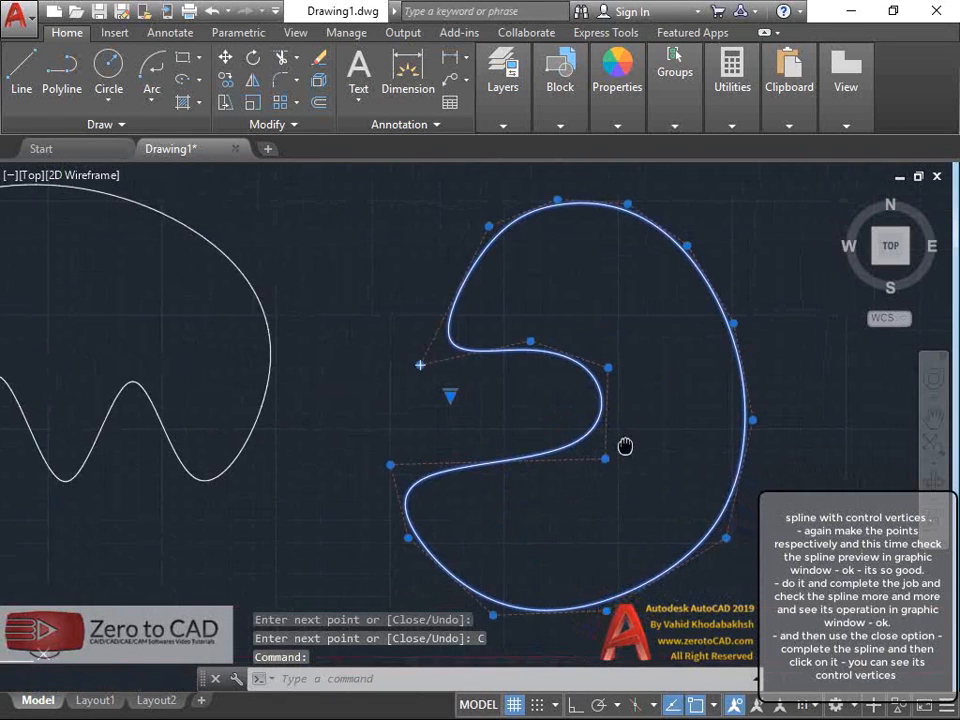
- Reshape the notched spline by stretching control vertices outward at its lower-left lip, right side, inner notch and upper-left corner
click(390, 464)
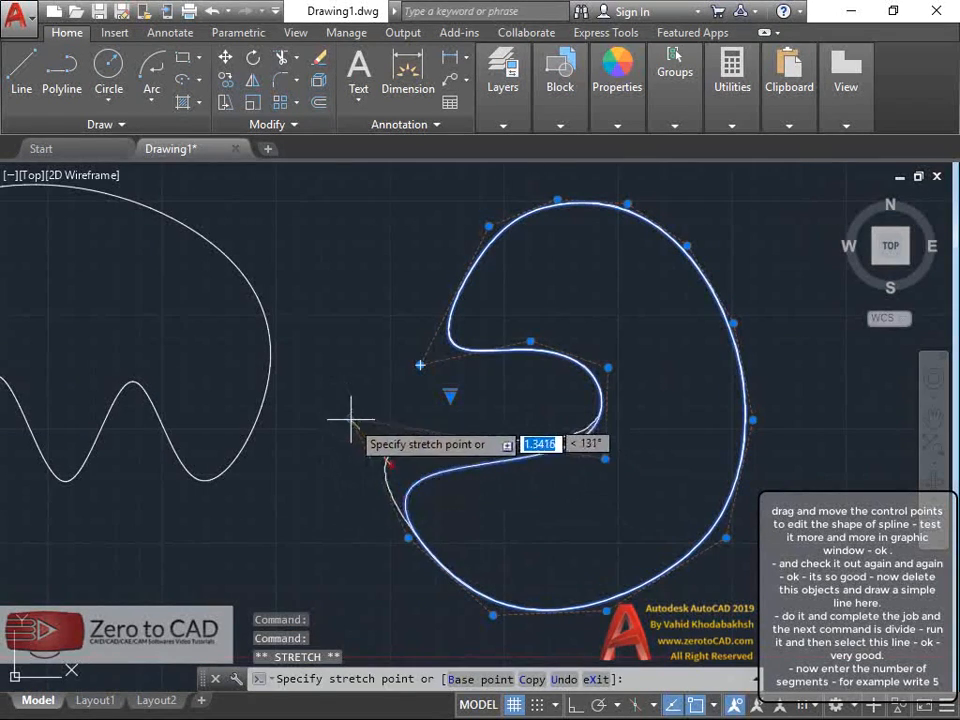
click(367, 442)
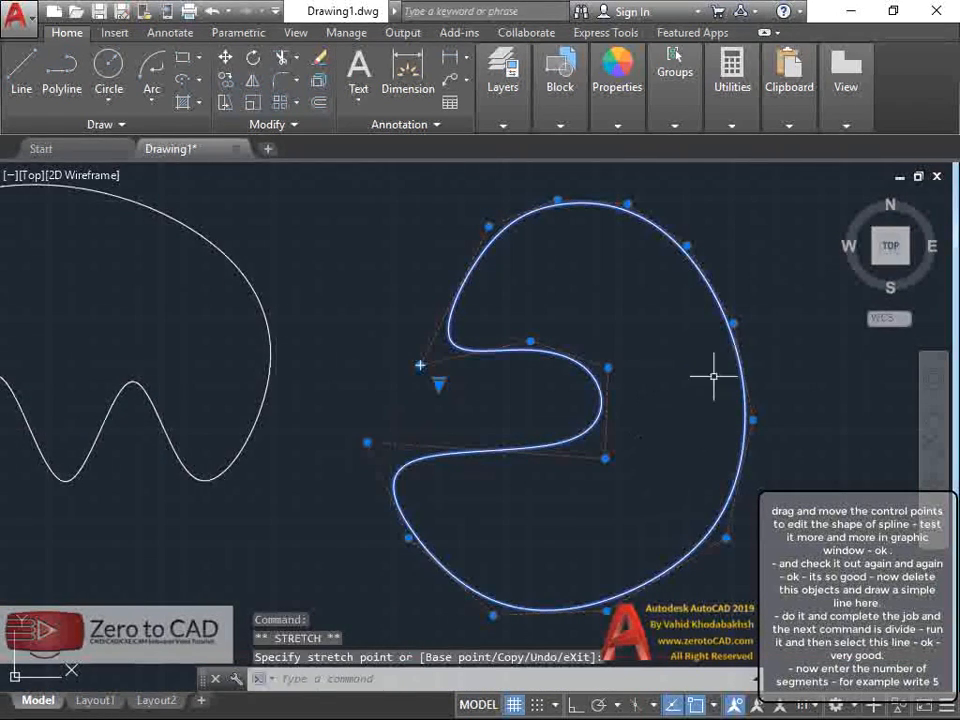
click(733, 323)
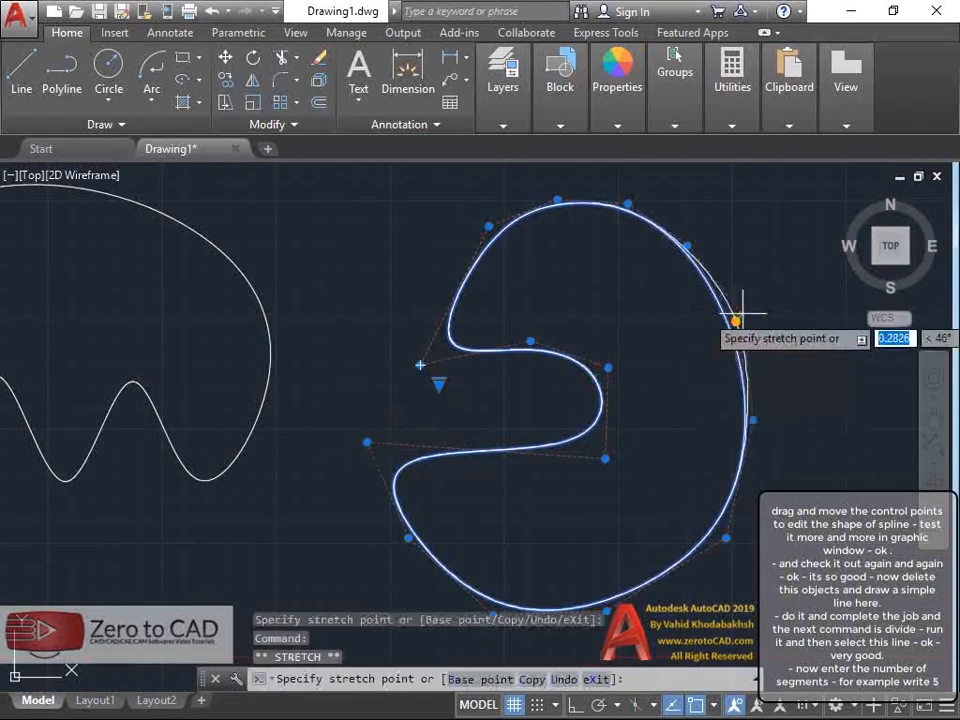
click(787, 290)
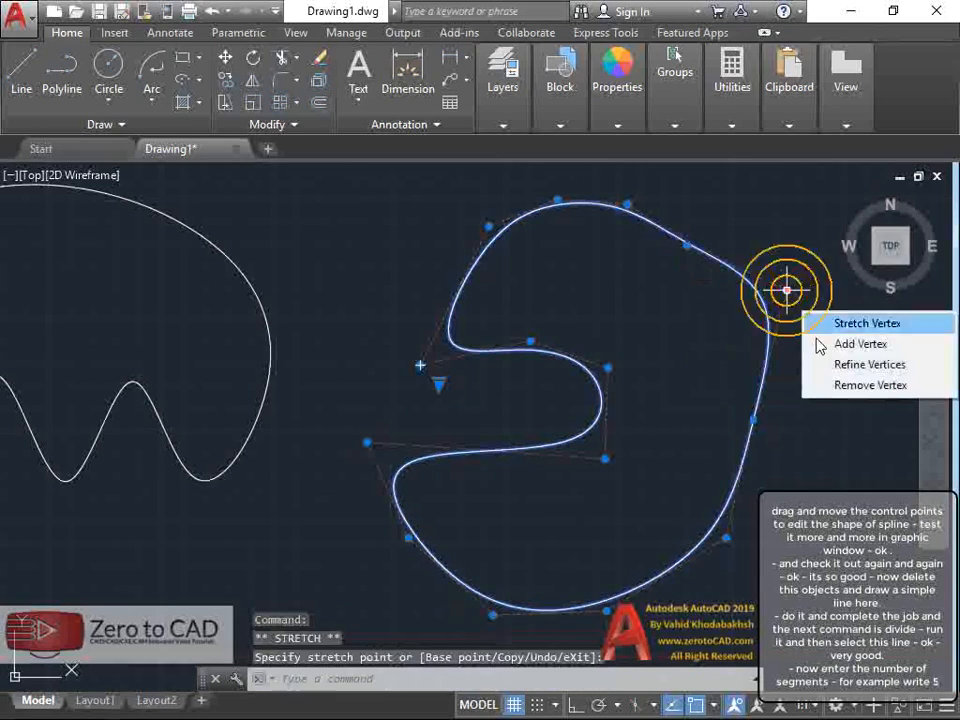
click(609, 366)
click(673, 323)
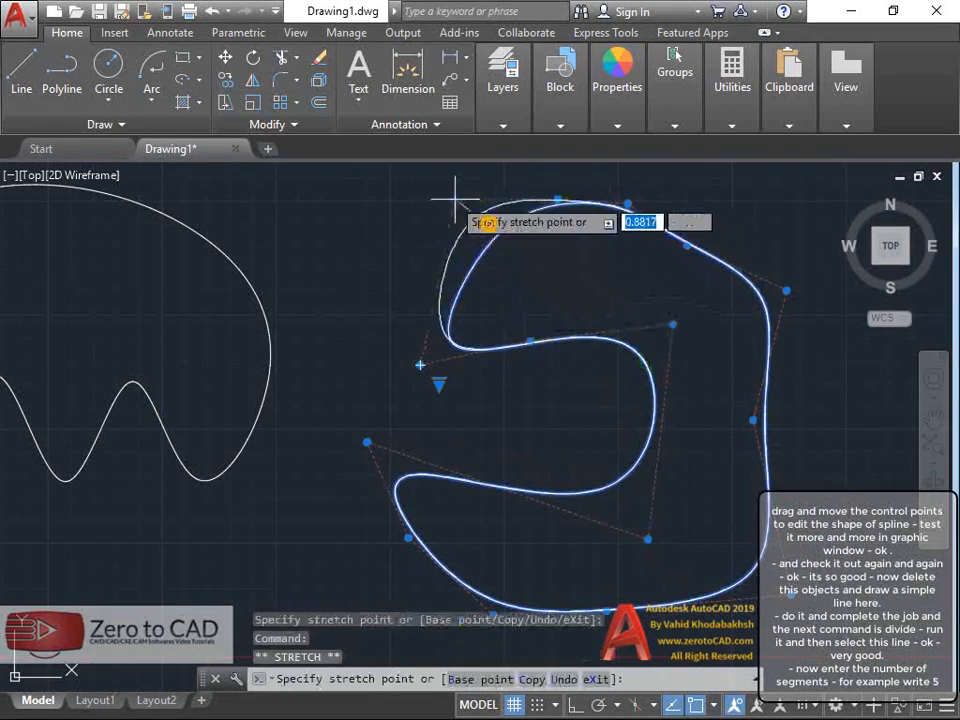
click(392, 182)
- Erase both closed spline curves from the drawing
scroll(460, 305, down, 2)
scroll(460, 305, down, 2)
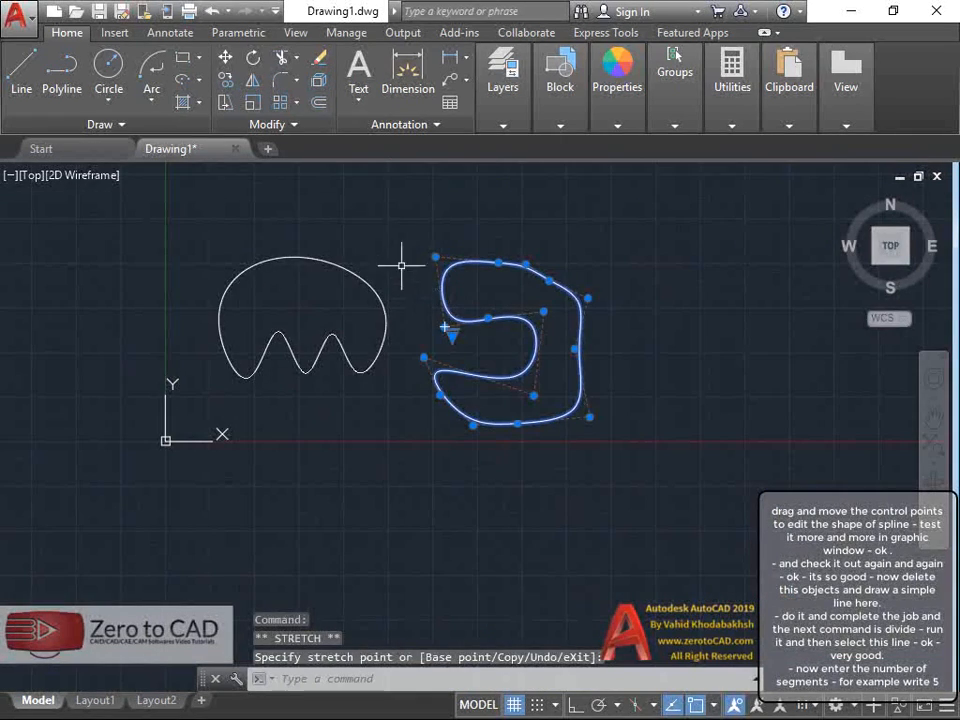
click(384, 221)
click(317, 333)
key(Delete)
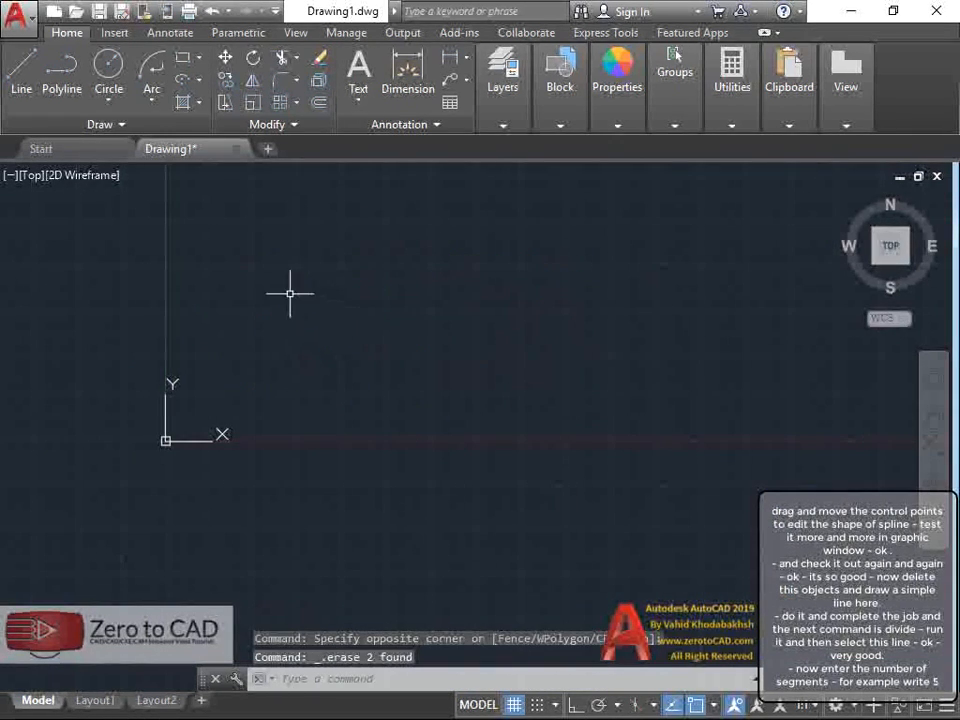
- Draw a single line above the X axis, rising gently from left to right, and end the command
click(18, 80)
click(207, 497)
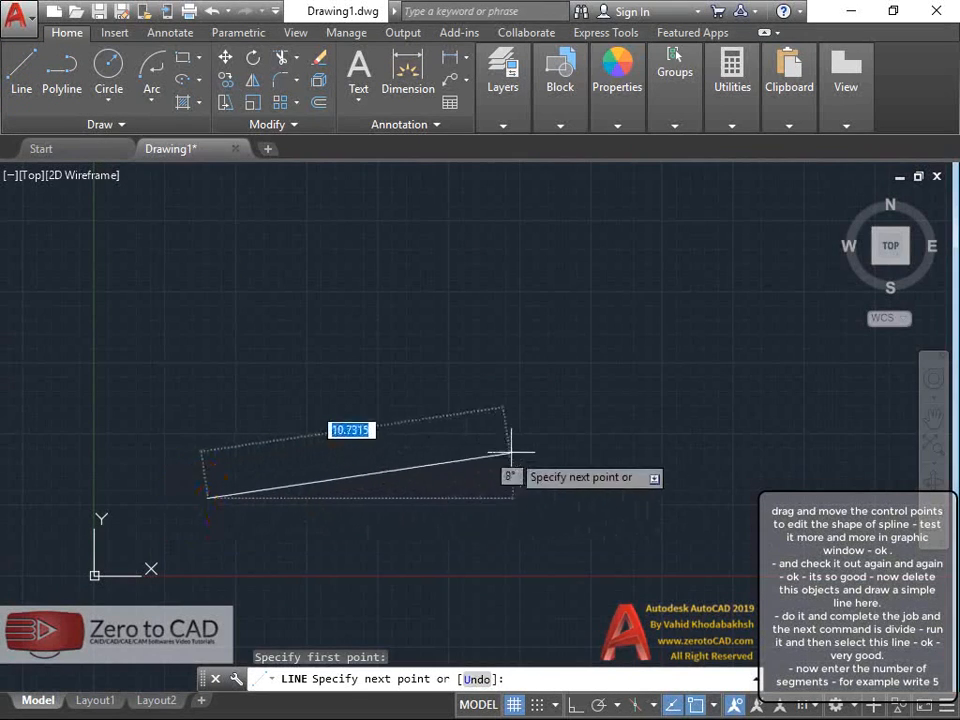
click(591, 428)
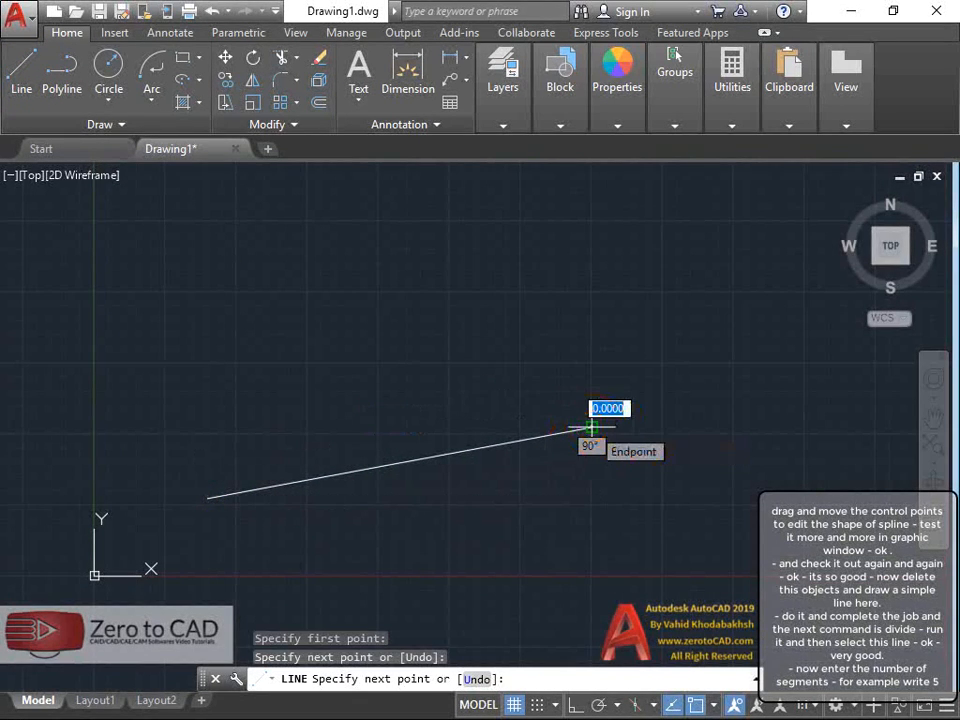
key(Escape)
- Divide the slanted line into 5 equal segments with the Divide command
click(101, 127)
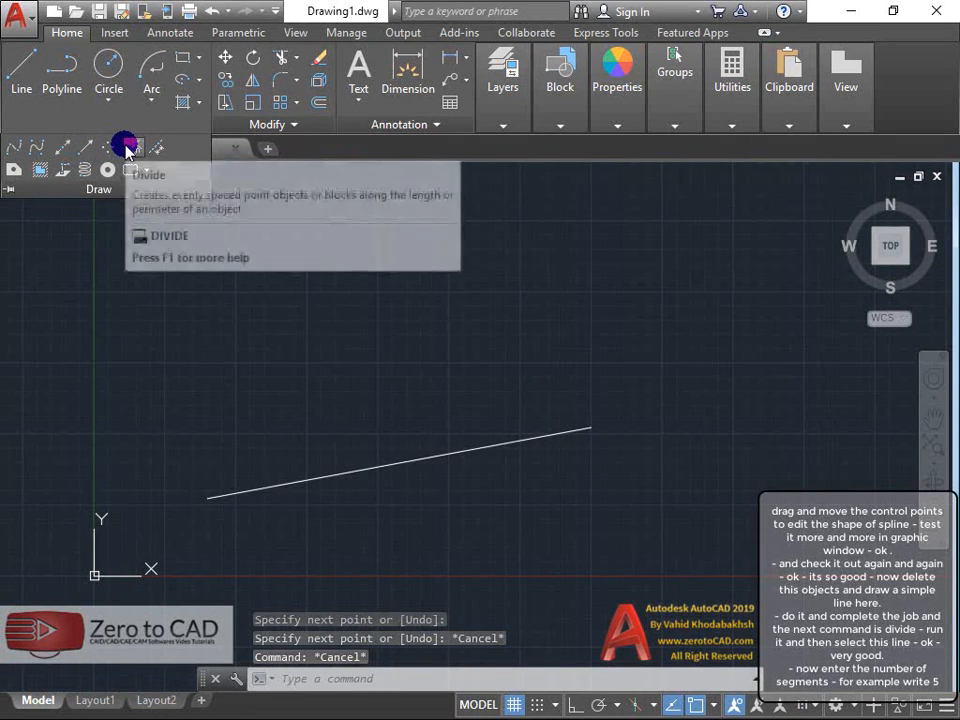
click(127, 148)
click(359, 469)
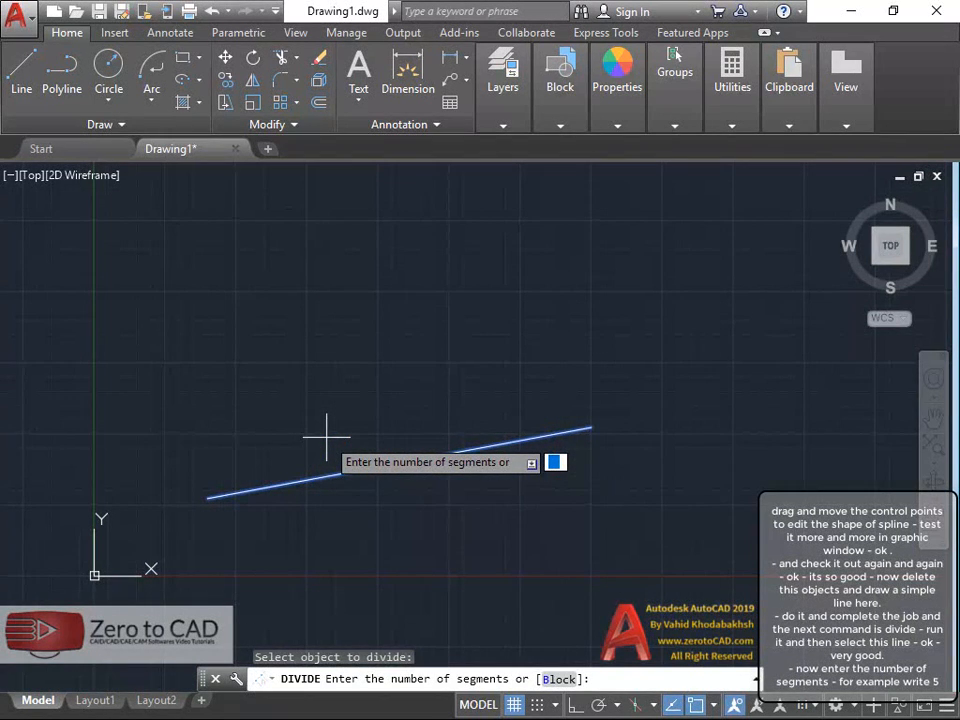
text(5)
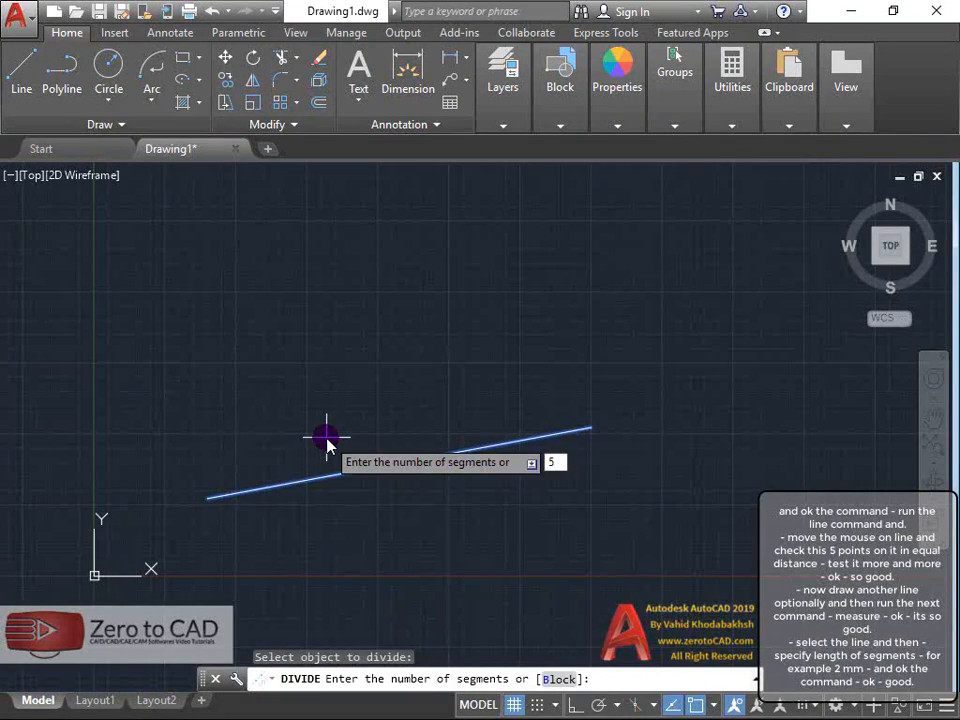
key(Return)
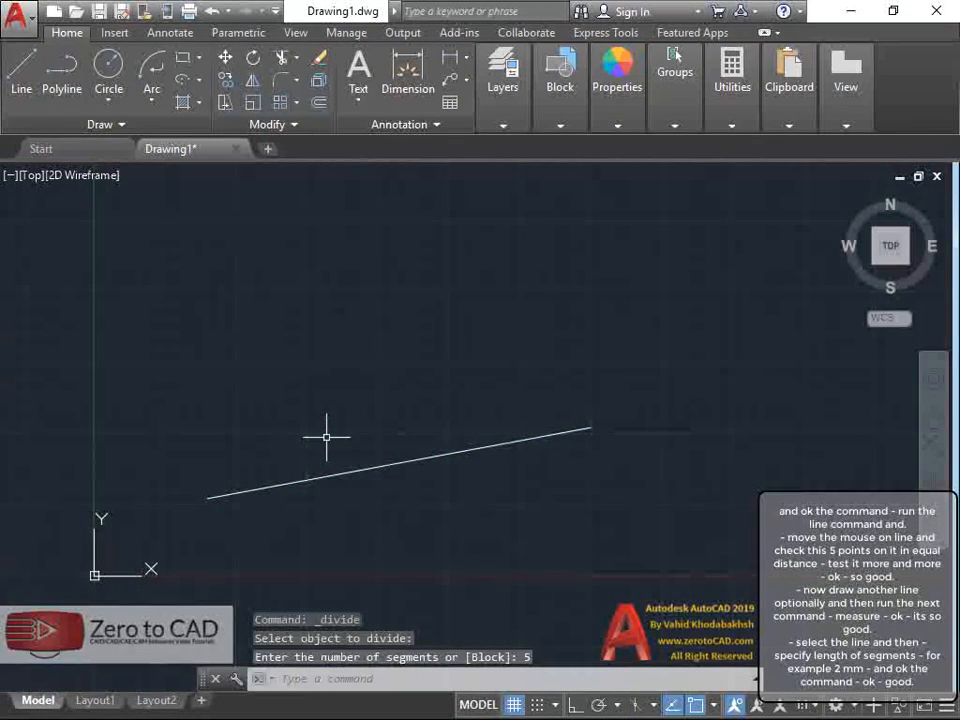
- Examine the division points along the line using Line command snaps, leaving the command without drawing
click(10, 79)
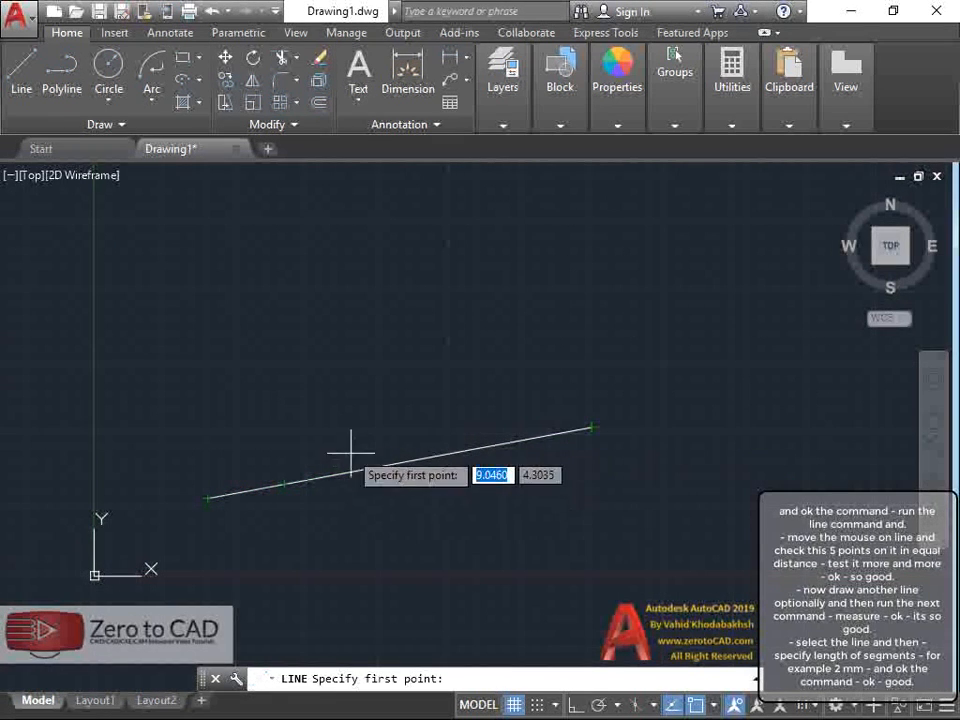
key(Escape)
key(Escape)
- Draw a second rising line above the divided one, starting a little farther left, and end the command
click(18, 72)
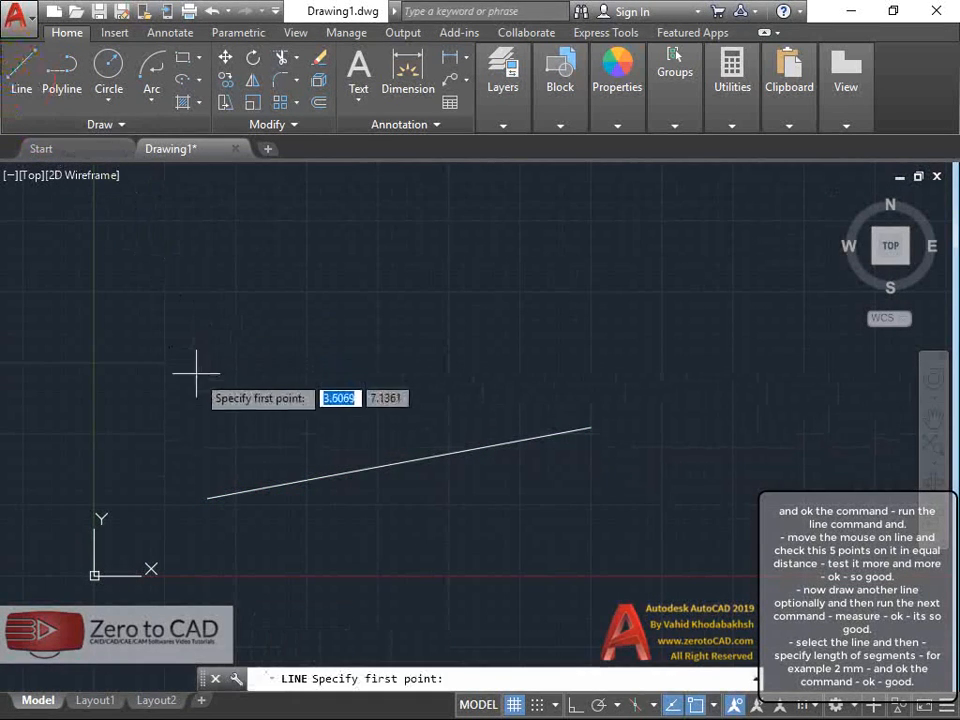
click(160, 388)
click(542, 300)
key(Escape)
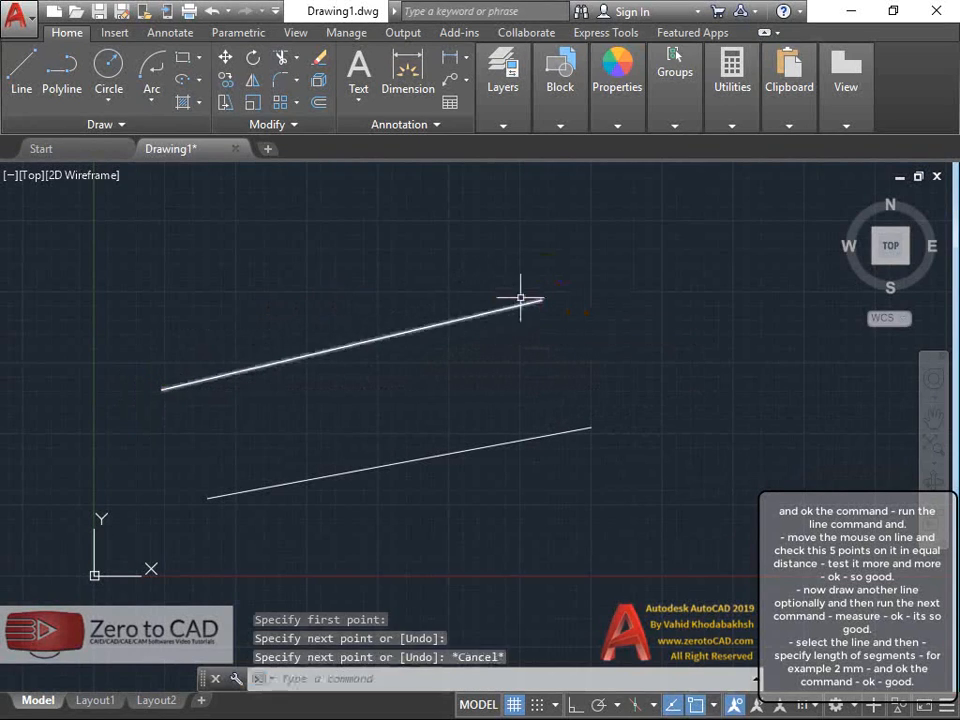
- Place points along the upper line with the Measure command, using a segment length of 2
click(134, 126)
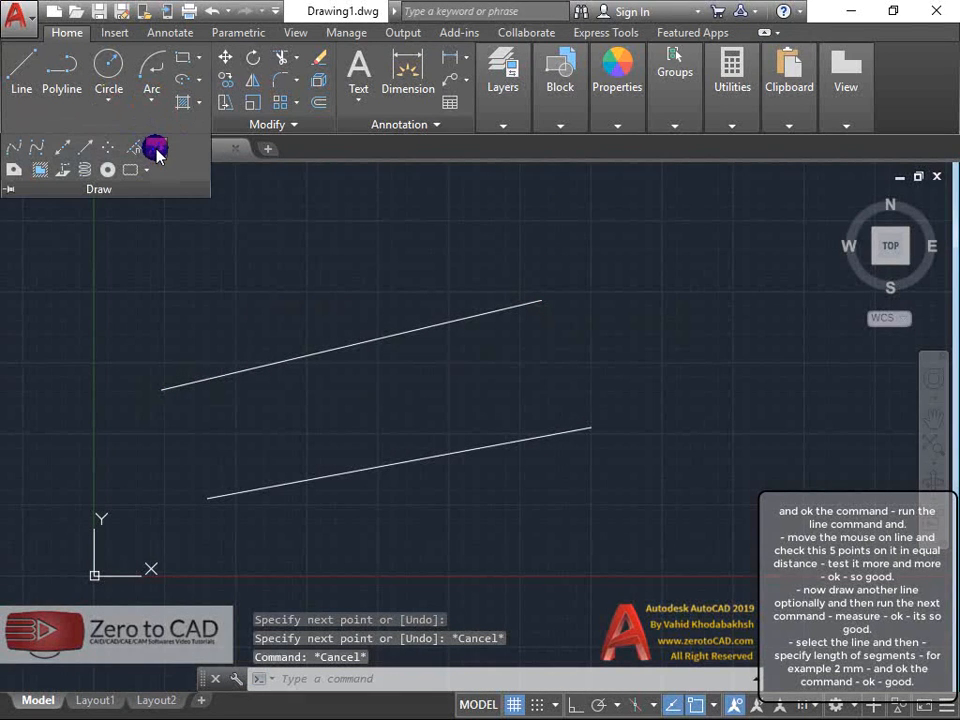
click(156, 150)
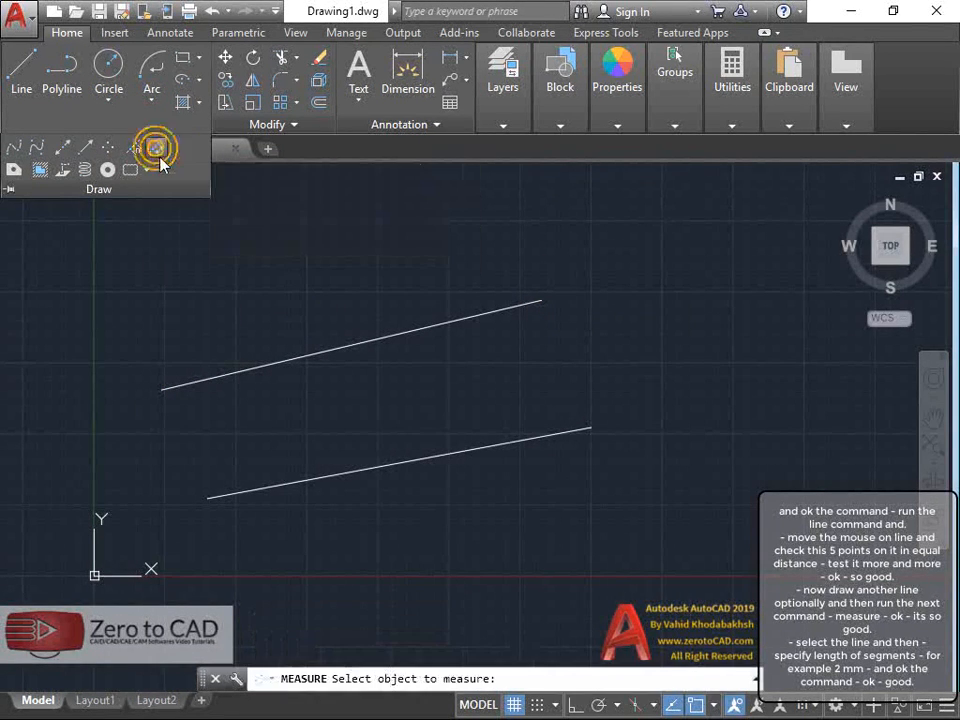
click(236, 371)
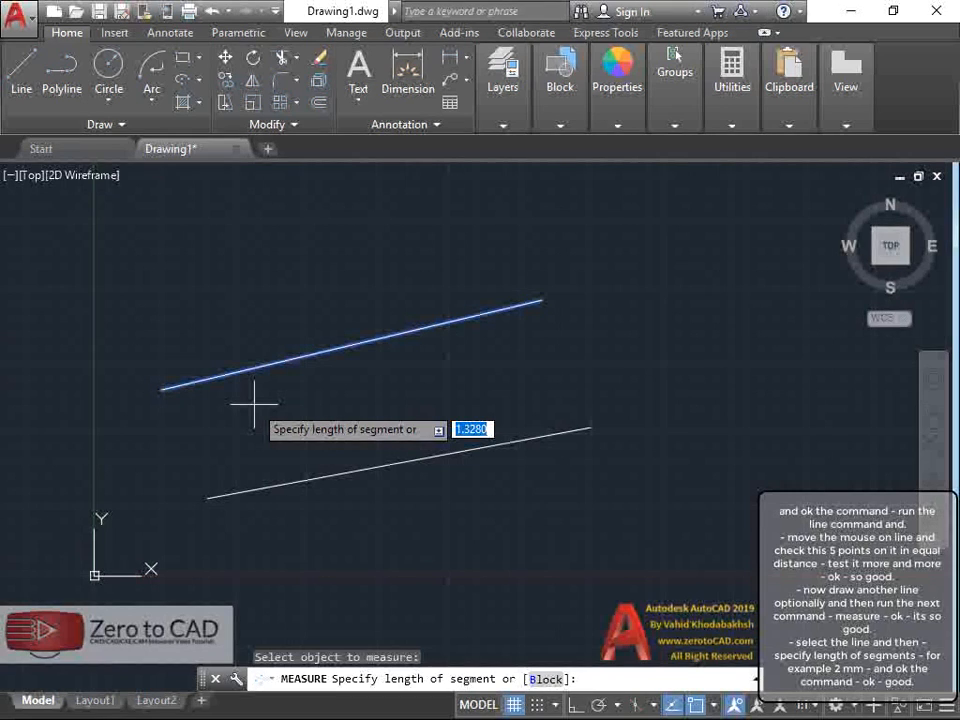
key(Return)
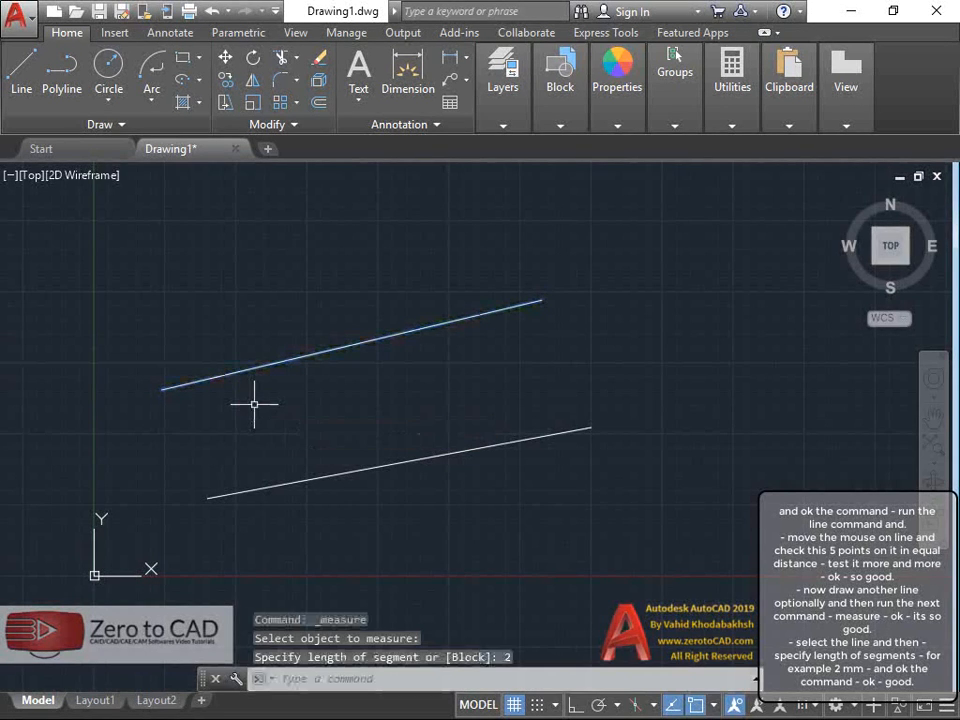
- Check the measured points on the upper line using Line command snaps, leaving the command without drawing
click(20, 88)
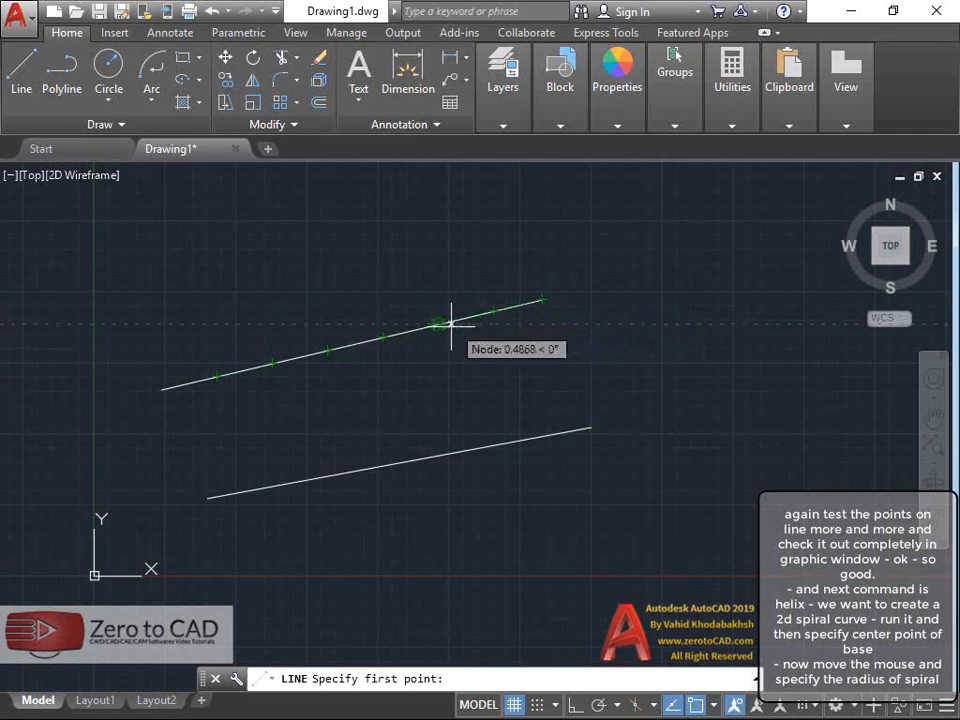
key(Escape)
key(Escape)
key(Escape)
- Try a Helix spiral in the empty area beside the lines with base radius 5 and a small top radius, cancelling at the height prompt
mouse_move(570, 384)
middle_down()
mouse_move(433, 362)
mouse_move(222, 369)
middle_up()
click(111, 123)
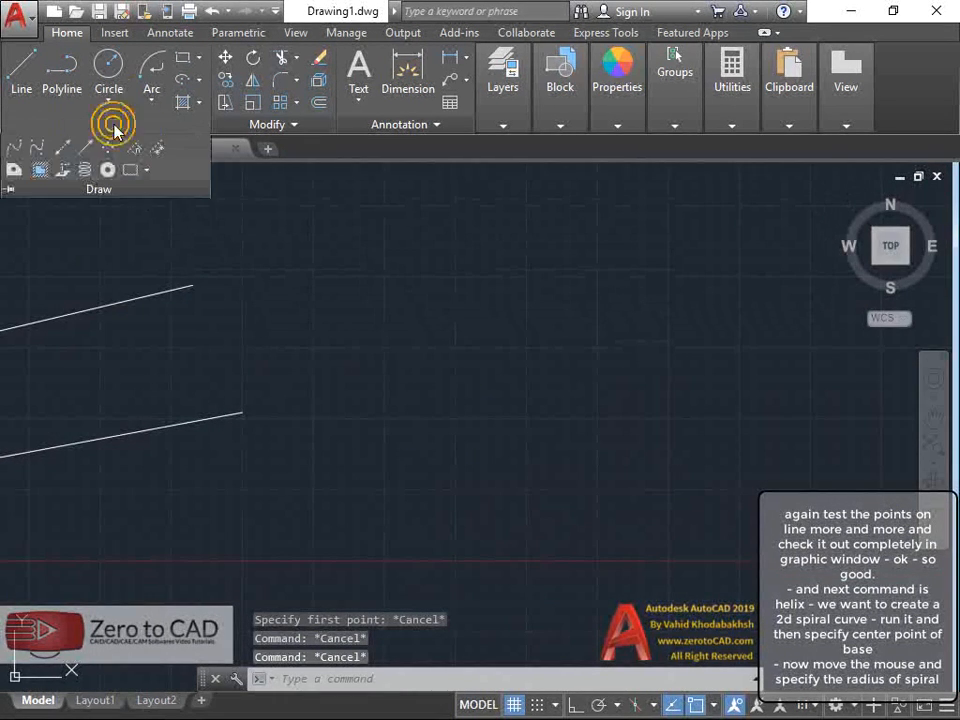
click(81, 170)
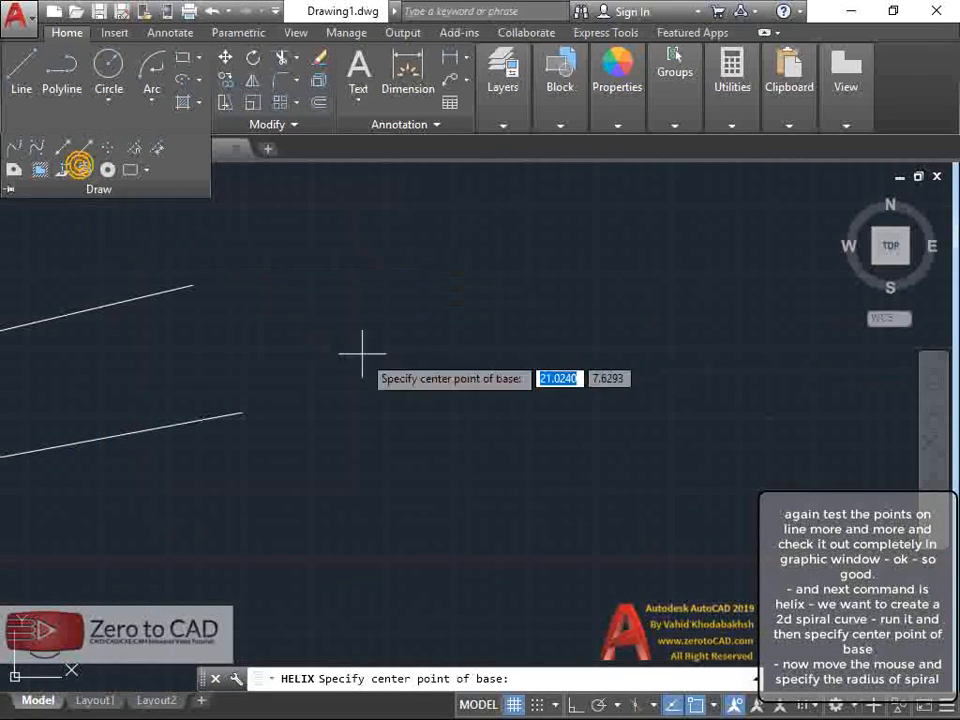
click(543, 430)
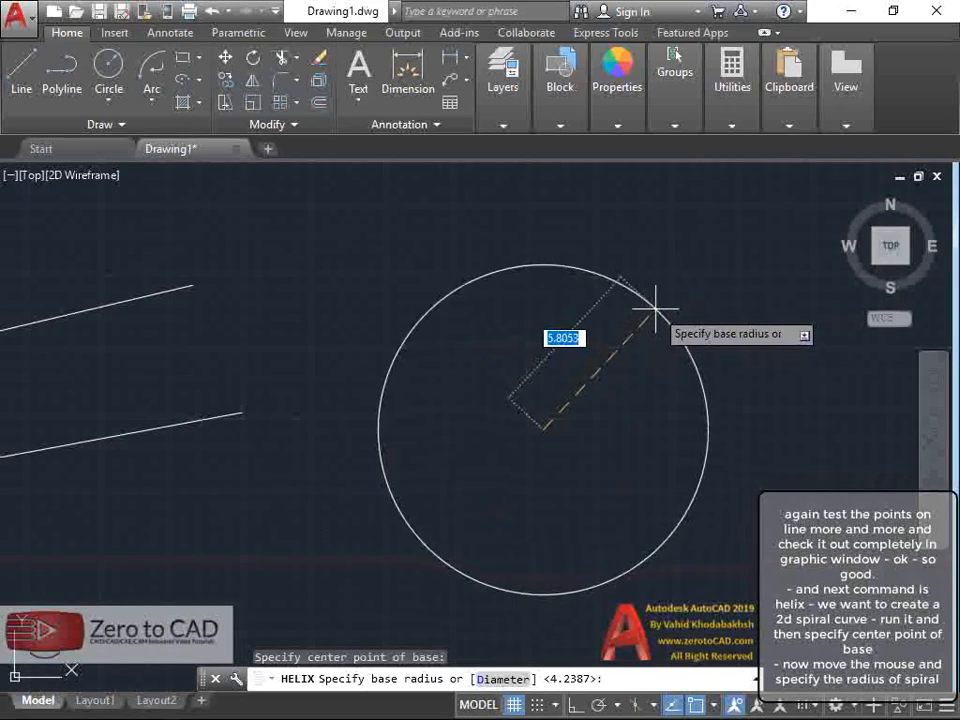
key(Return)
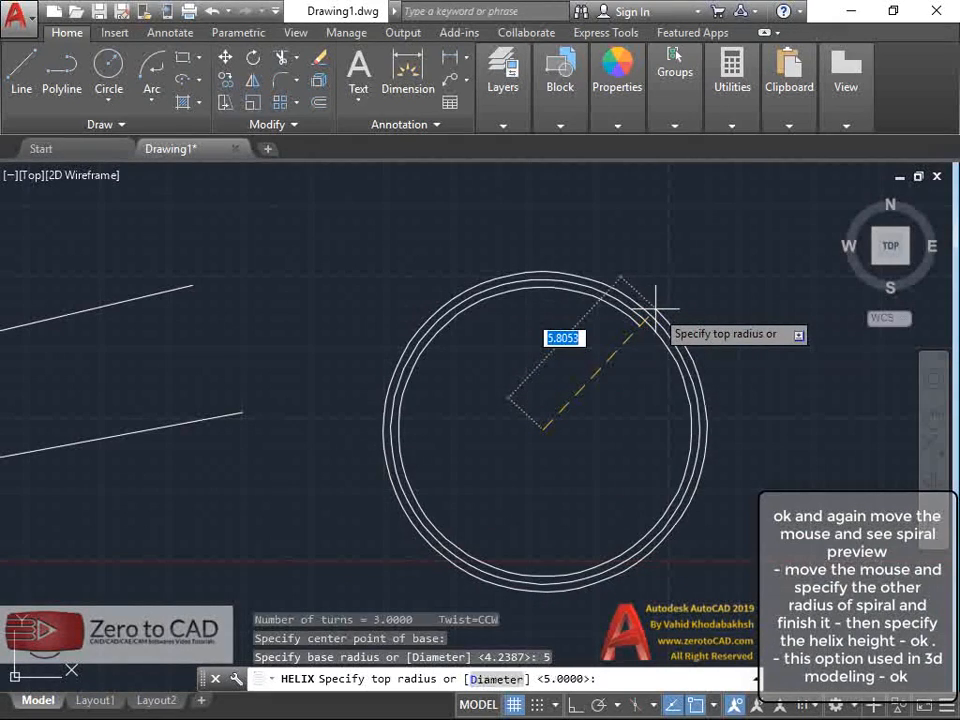
click(550, 416)
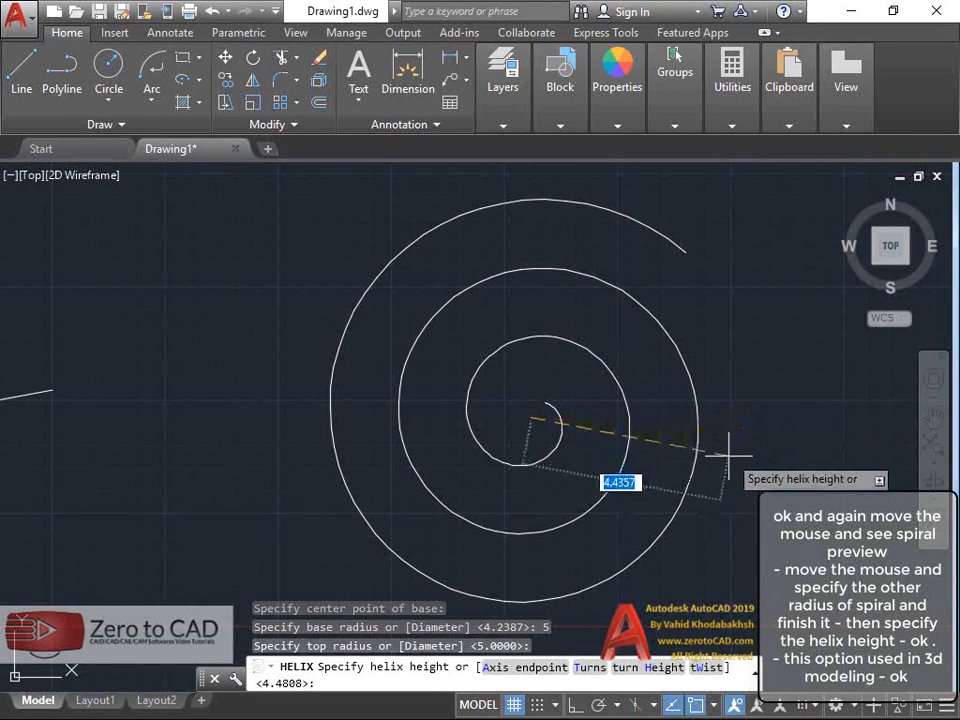
key(Escape)
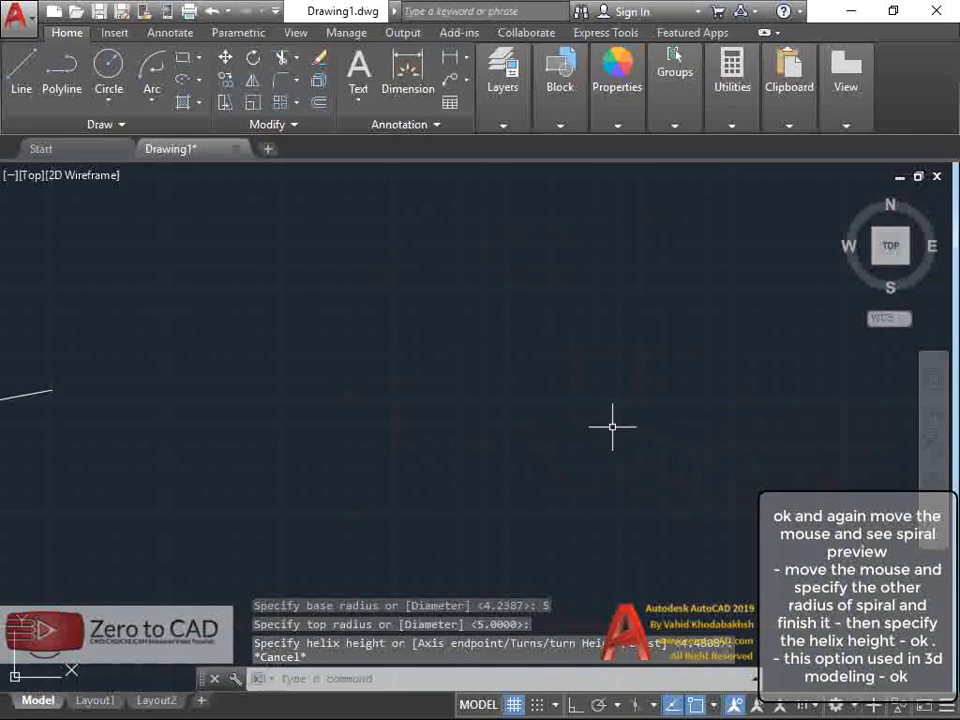
scroll(538, 395, down, 3)
middle_drag(538, 395, 628, 375)
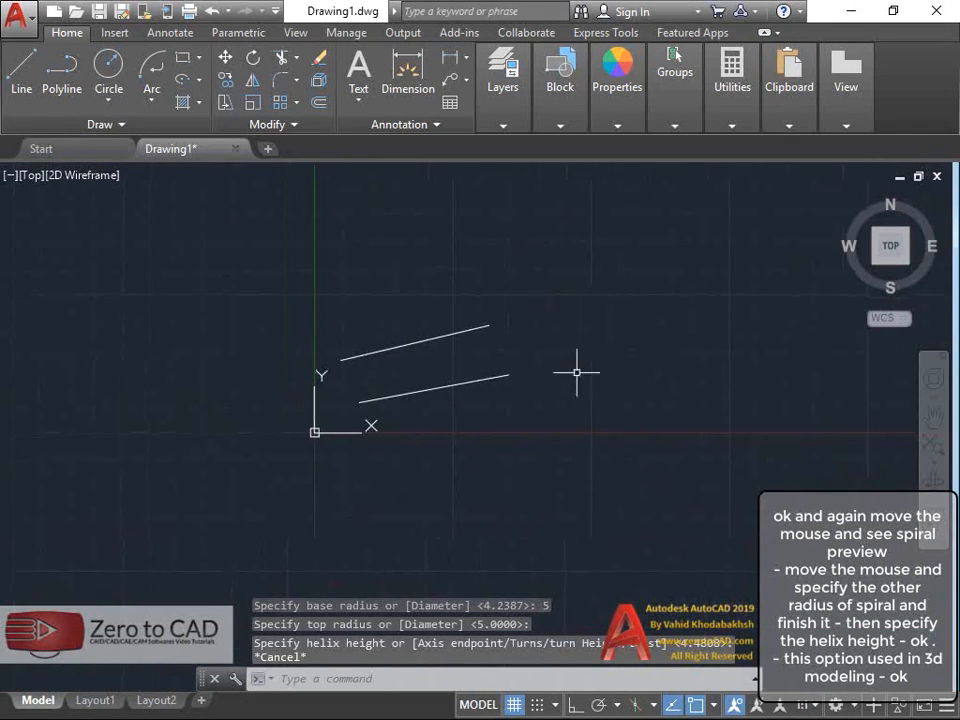
scroll(504, 358, up, 1)
scroll(504, 358, up, 2)
mouse_move(506, 360)
middle_down()
mouse_move(491, 371)
mouse_move(543, 373)
middle_up()
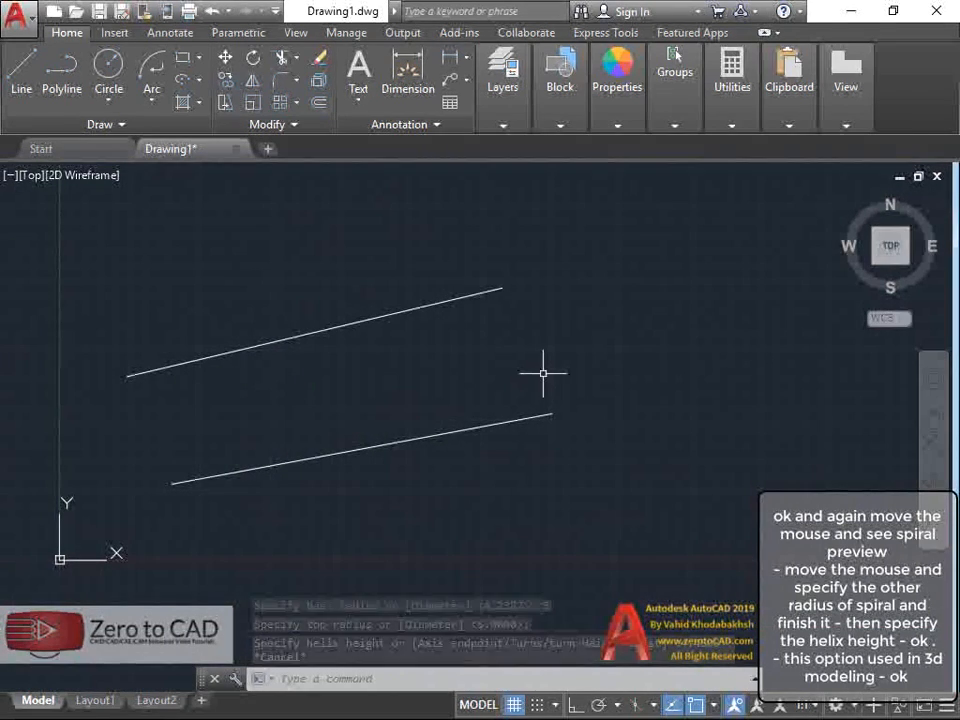